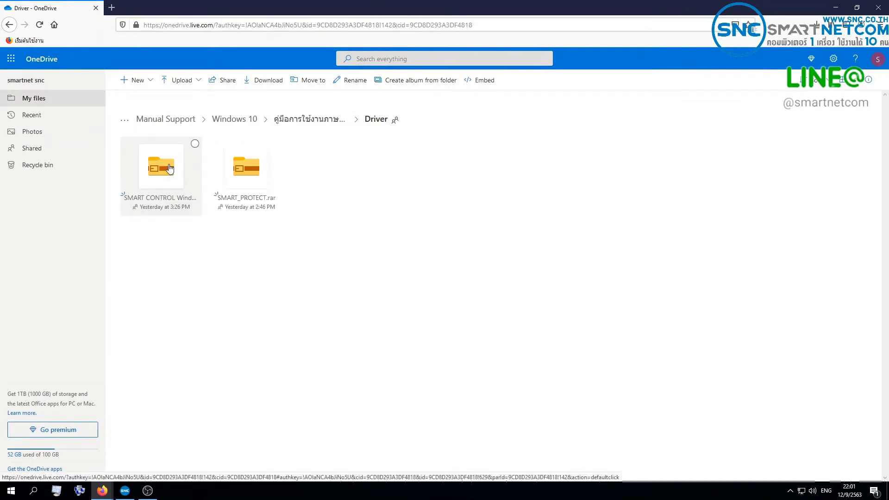
# Download SMART CONTROL Windows 10.rar from OneDrive, confirm Firefox's save, and check its progress.
pyautogui.rightClick(169, 167)
pyautogui.click(198, 214)
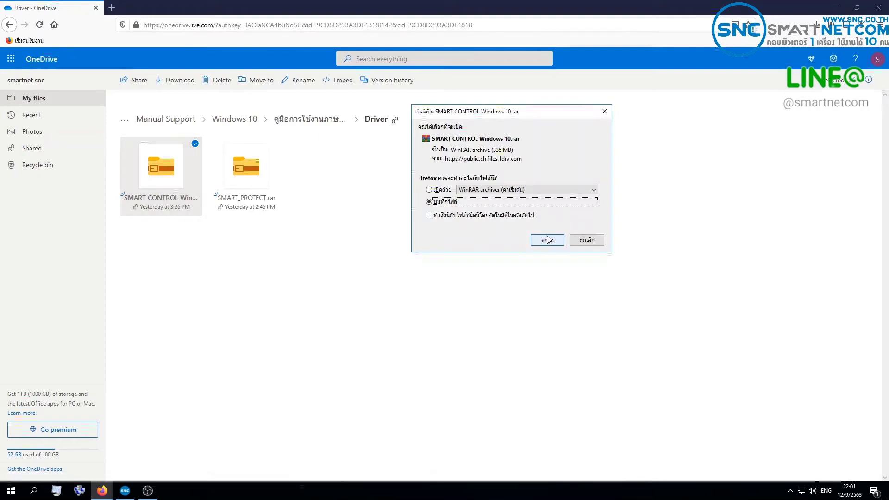
pyautogui.click(548, 239)
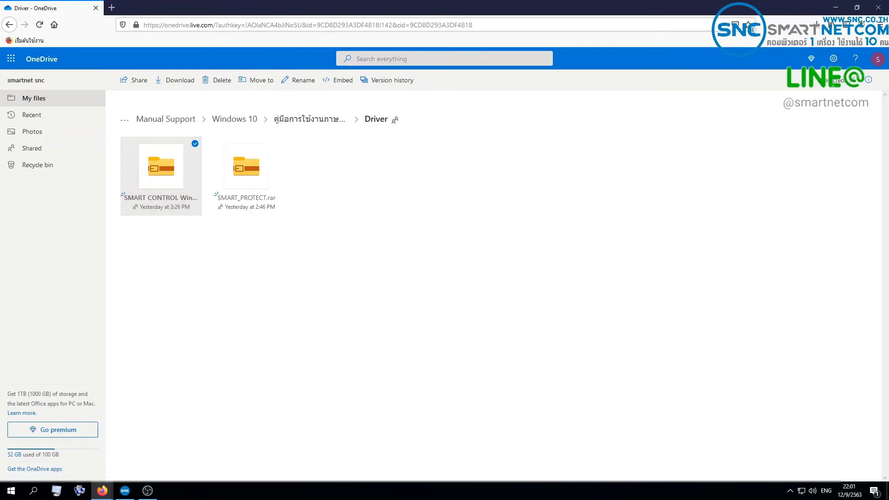
pyautogui.click(817, 23)
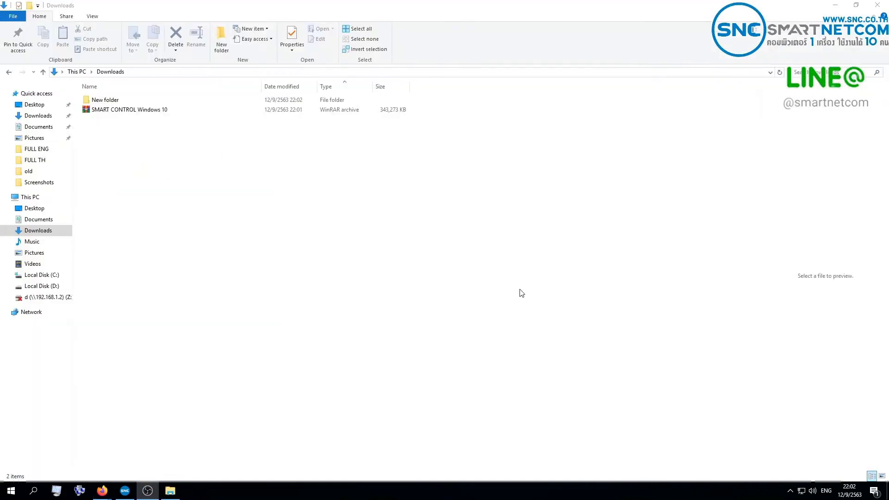
# Extract SMART CONTROL Windows 10.rar in Downloads to its own folder and open that folder.
pyautogui.click(192, 187)
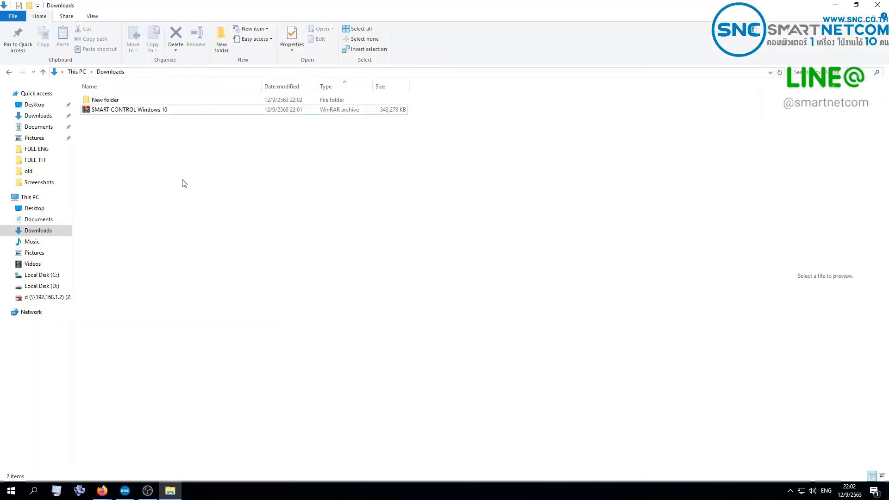
pyautogui.click(148, 114)
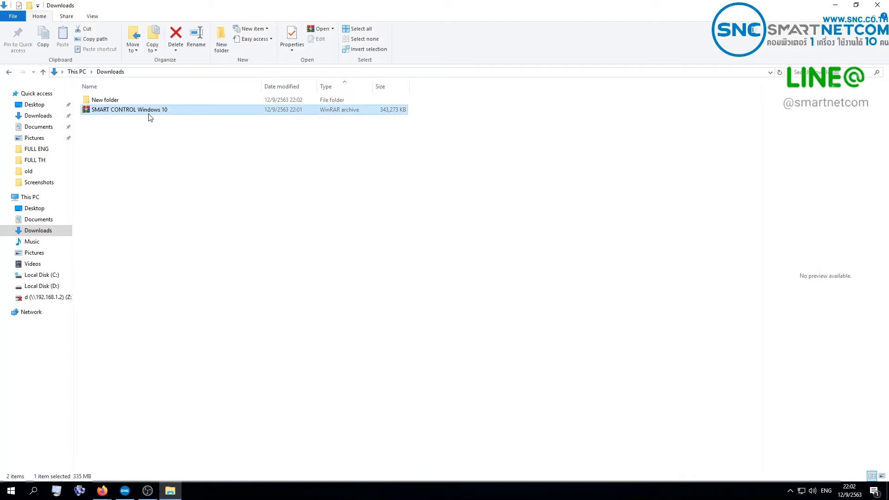
pyautogui.rightClick(148, 114)
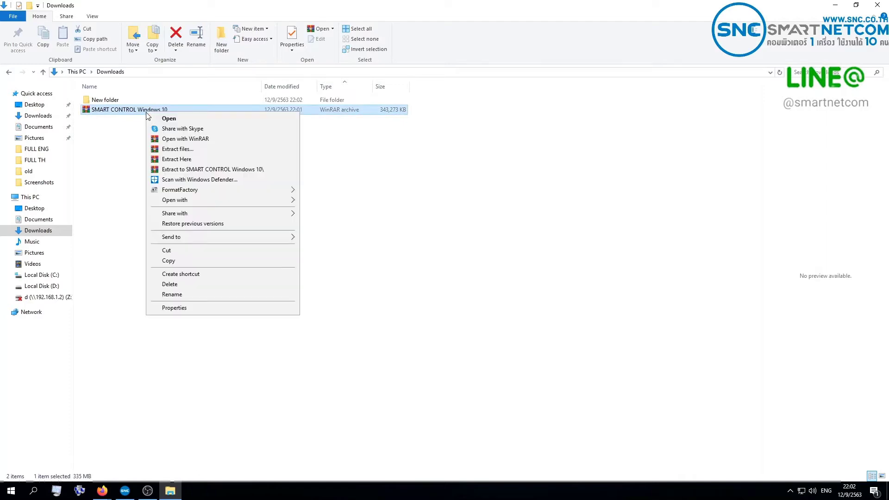
pyautogui.click(225, 169)
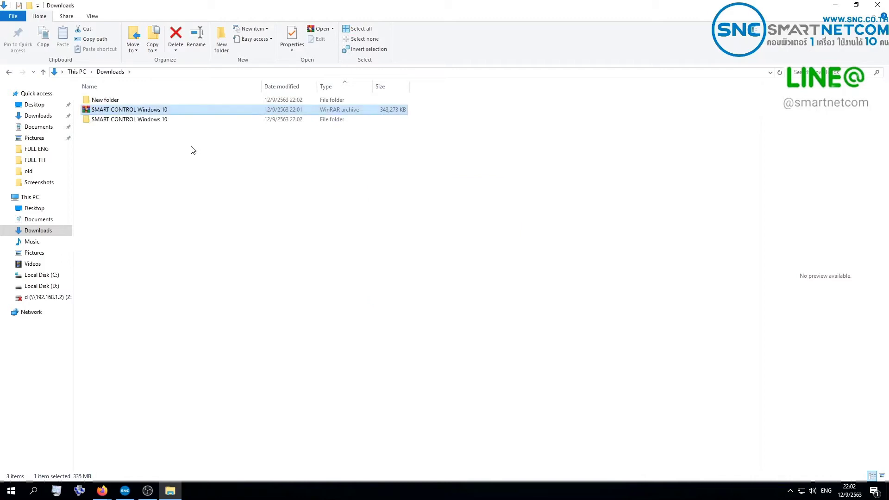
pyautogui.click(167, 134)
pyautogui.doubleClick(162, 122)
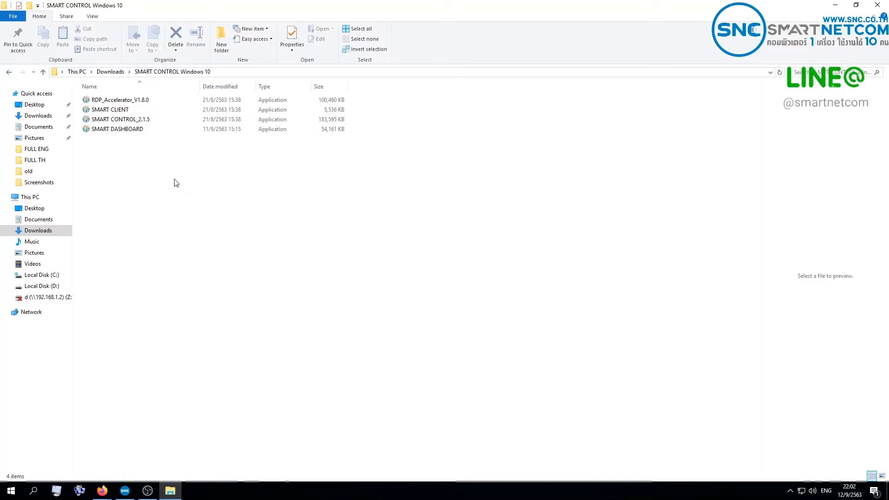
# Install SMART DASHBOARD 2.3.7 with the default setup options.
pyautogui.doubleClick(152, 132)
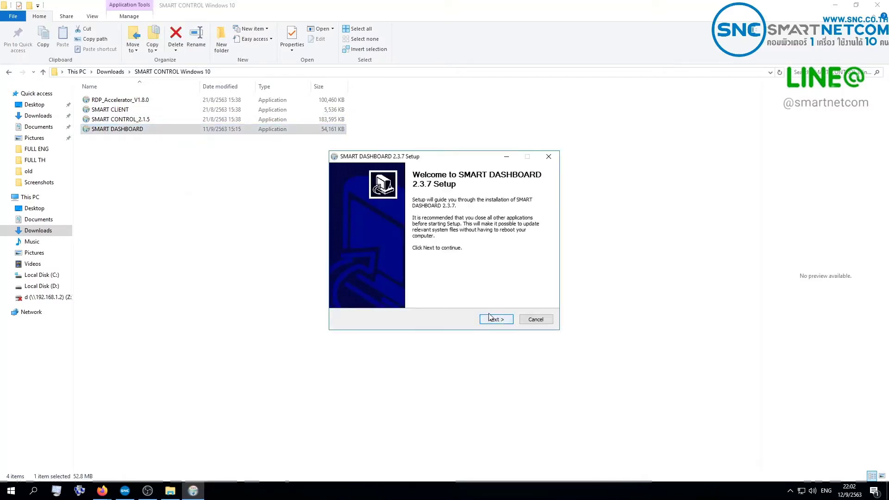
pyautogui.click(494, 319)
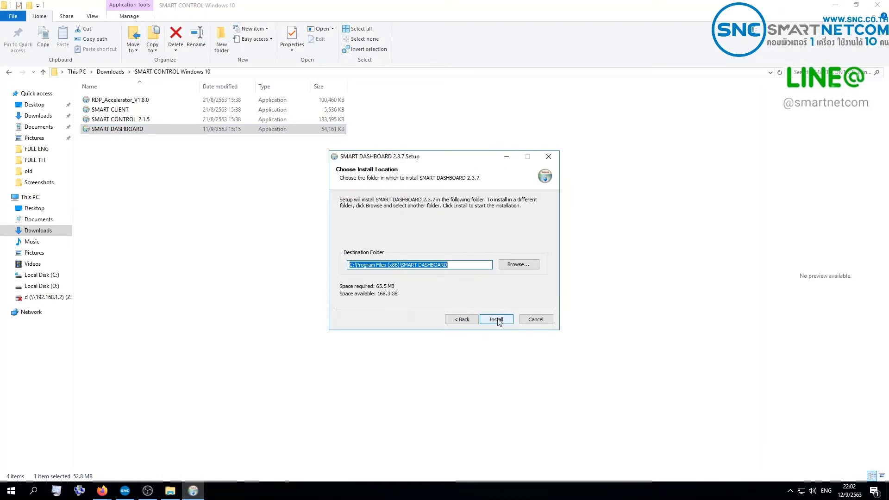
pyautogui.click(496, 319)
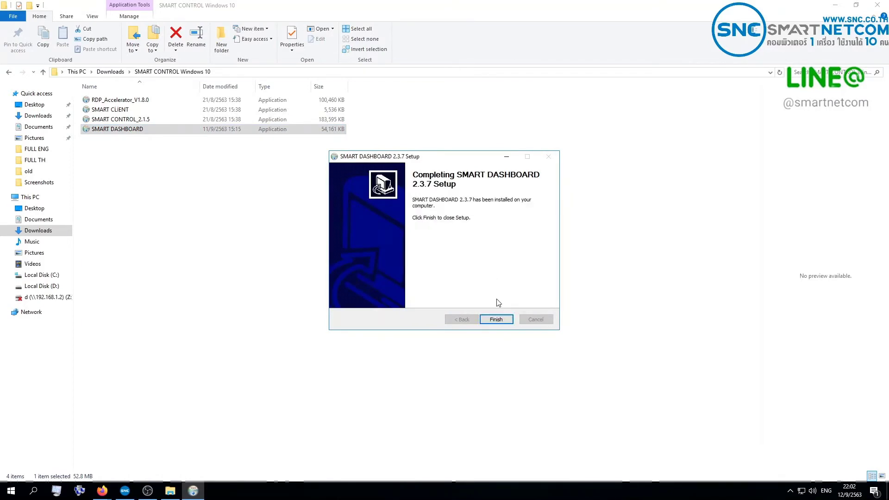
pyautogui.click(496, 319)
# Install SMART CLIENT 2.2.2 with default options, then close File Explorer.
pyautogui.click(222, 199)
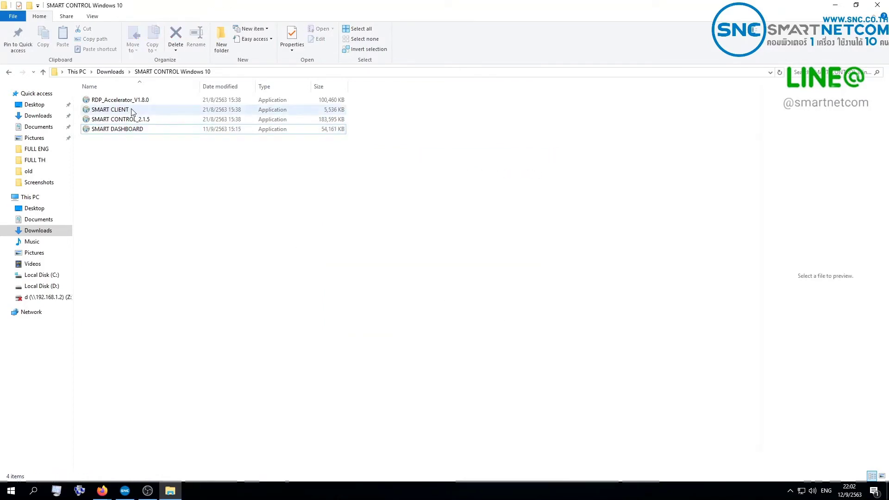
pyautogui.doubleClick(132, 112)
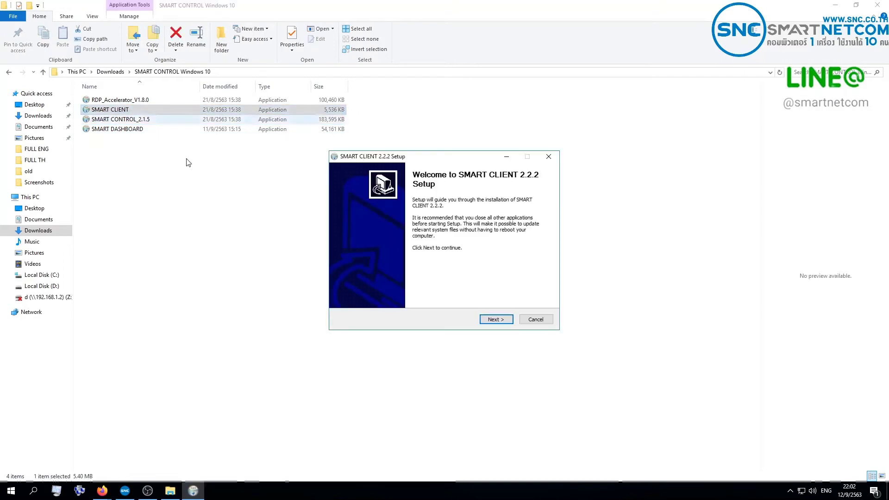
pyautogui.click(495, 320)
pyautogui.click(494, 320)
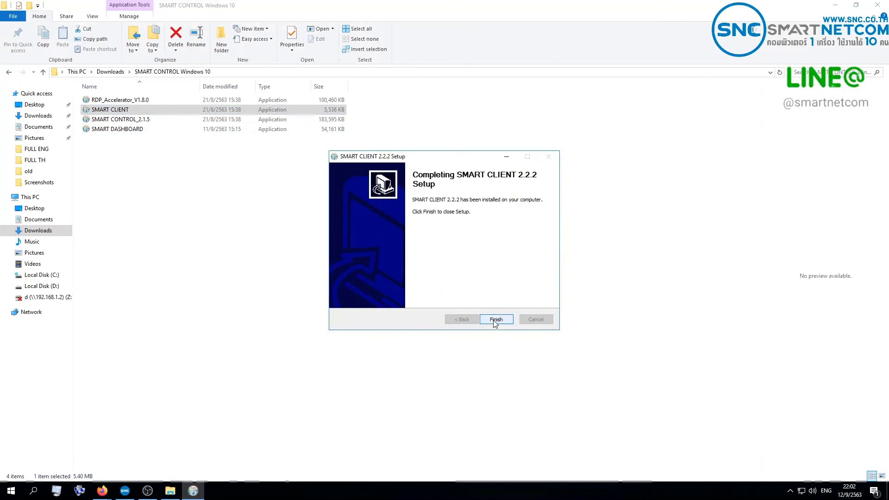
pyautogui.click(495, 319)
pyautogui.click(429, 232)
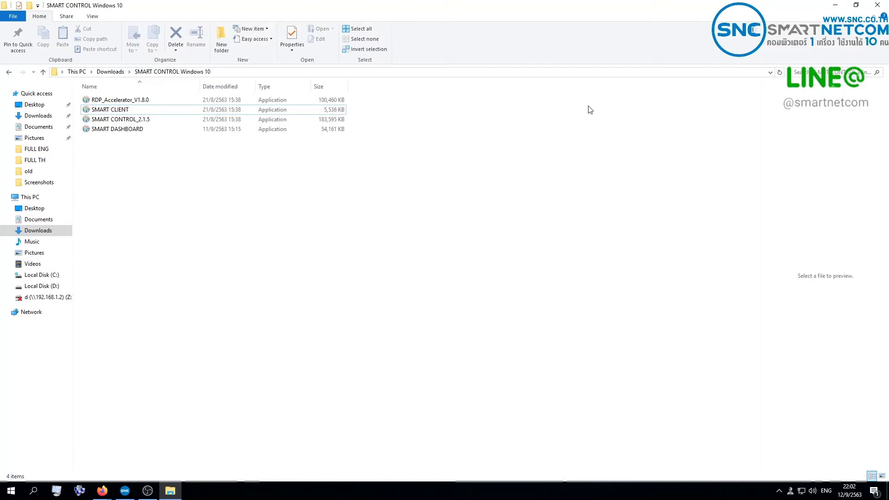
pyautogui.click(880, 5)
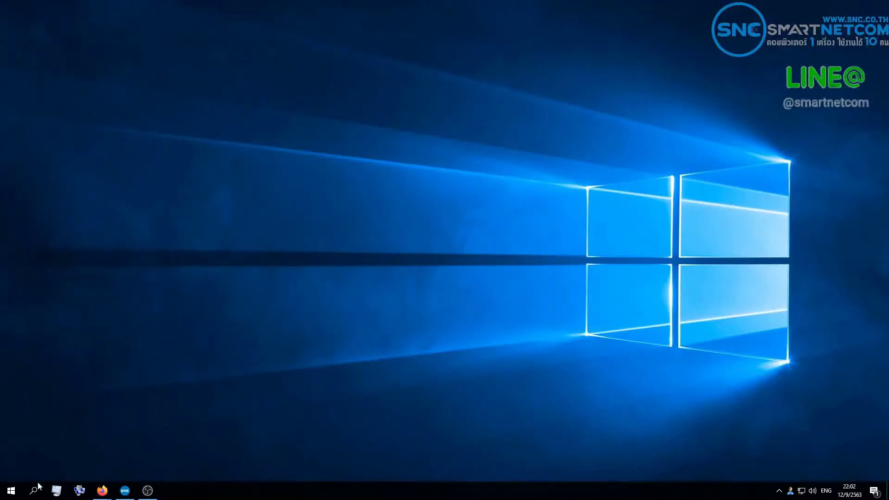
# Launch SMART DASHBOARD from the Start menu and confirm 192.168.1.17 as the broadcast address.
pyautogui.click(12, 490)
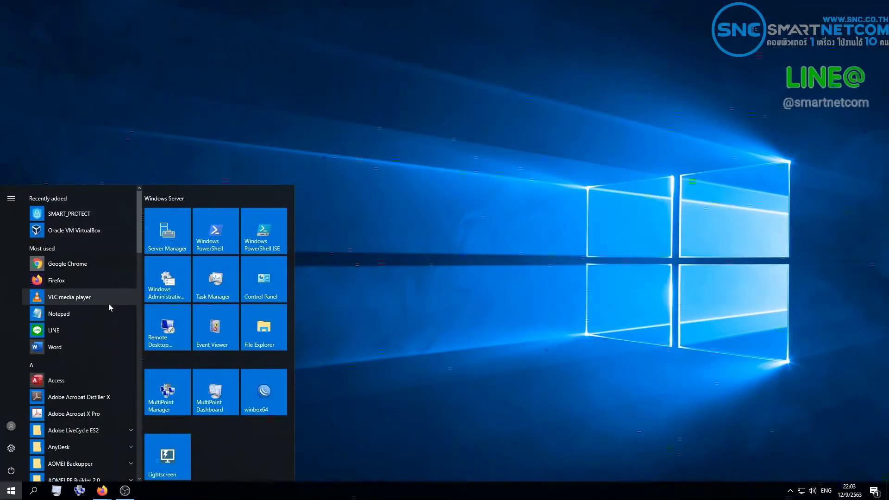
pyautogui.scroll(-15, 108, 307)
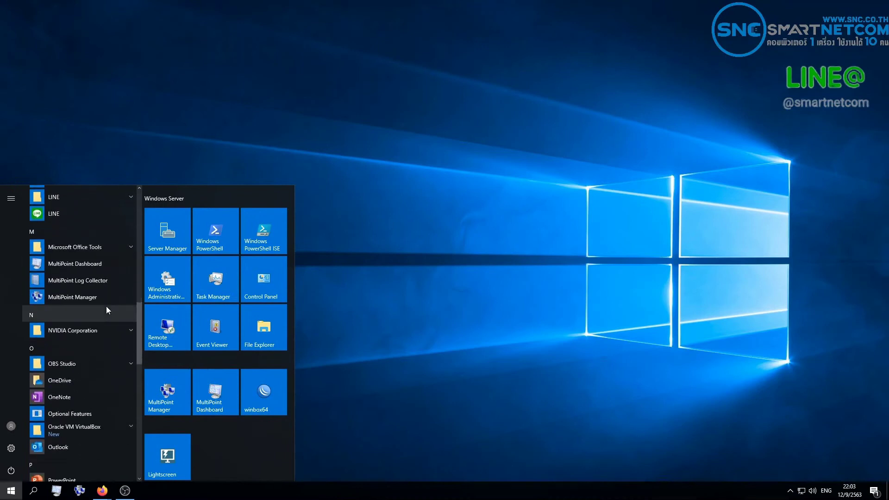
pyautogui.scroll(-10, 104, 307)
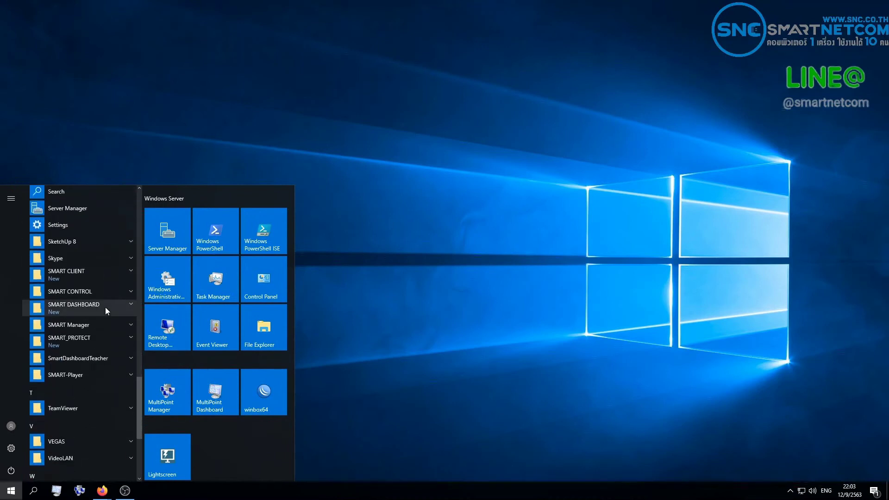
pyautogui.click(102, 307)
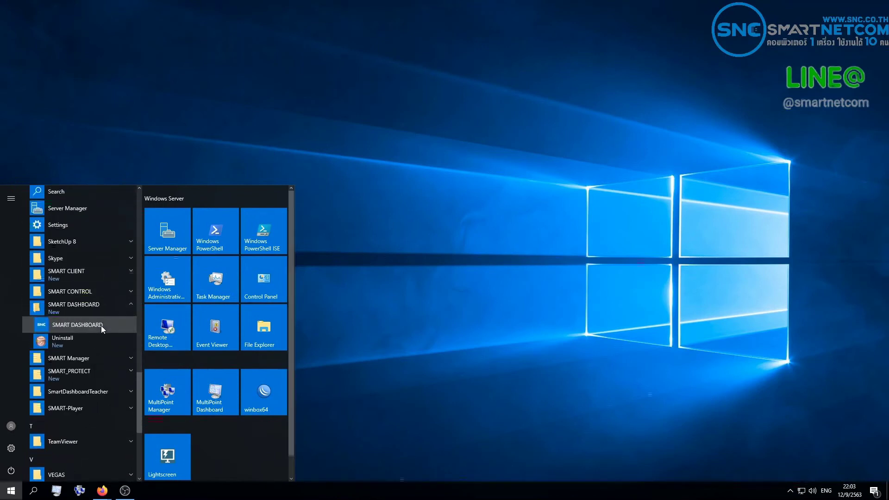
pyautogui.click(101, 326)
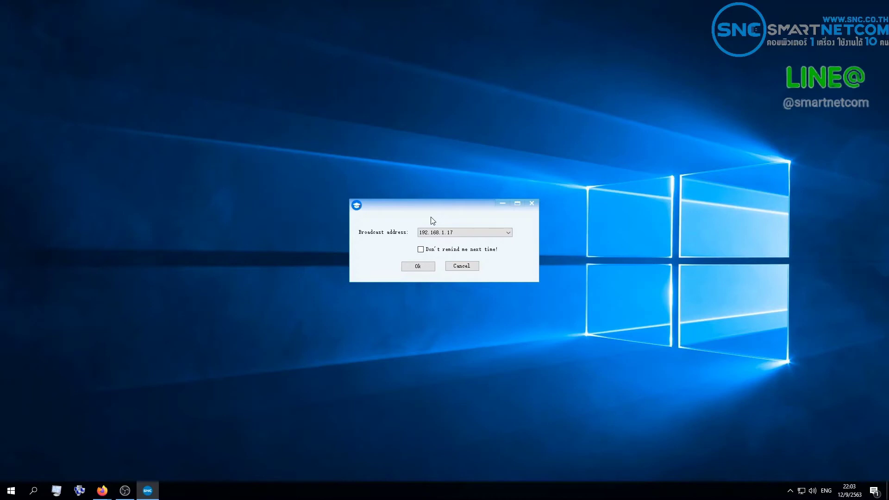
pyautogui.click(450, 232)
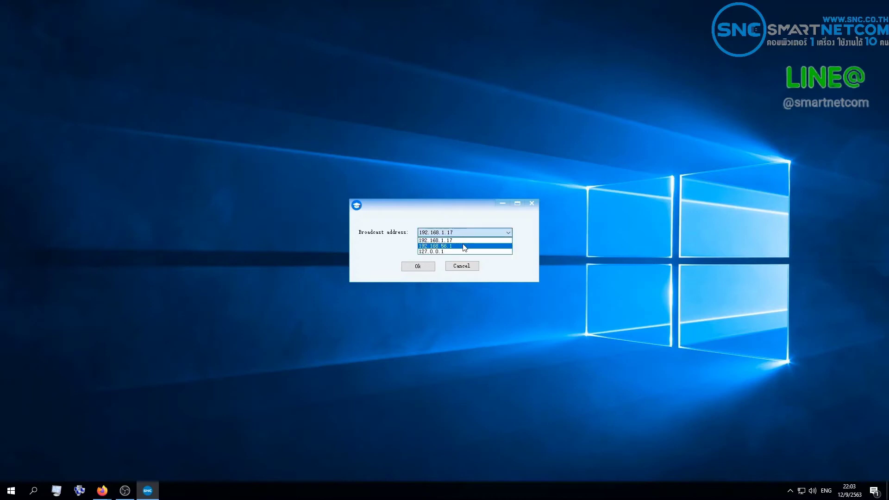
pyautogui.click(445, 238)
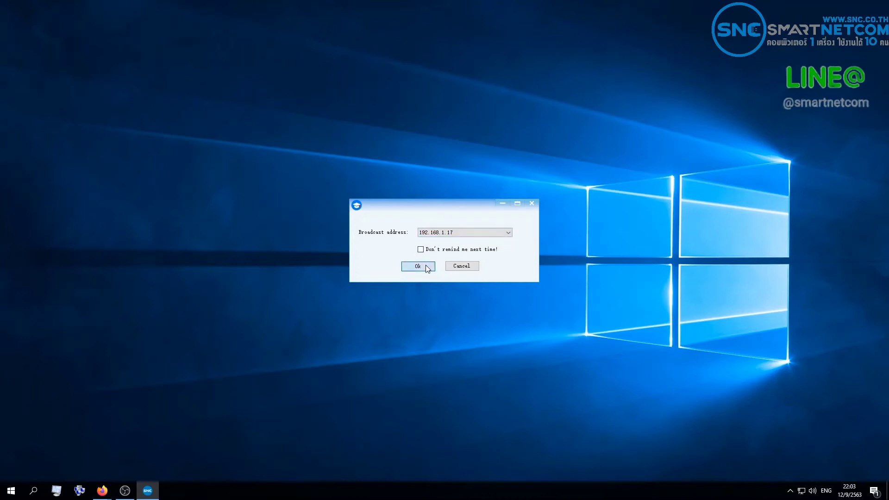
pyautogui.click(426, 268)
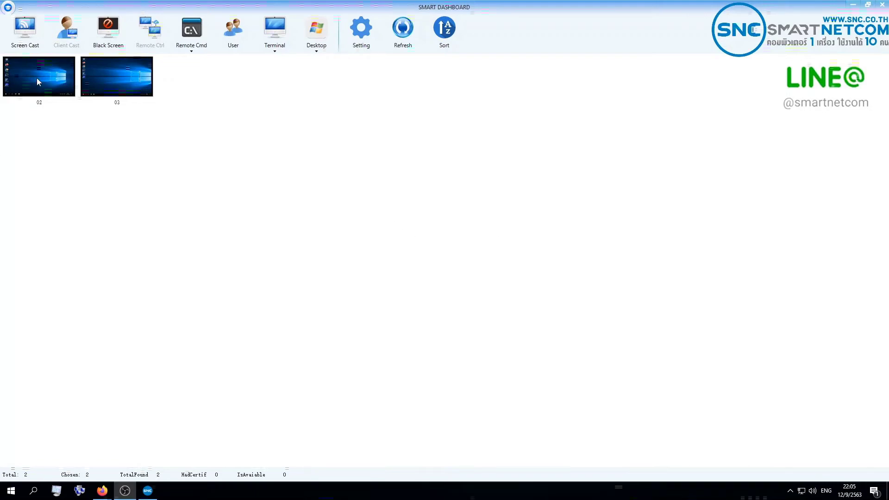
# Select client 02 and start broadcasting the teacher screen to the clients.
pyautogui.click(45, 90)
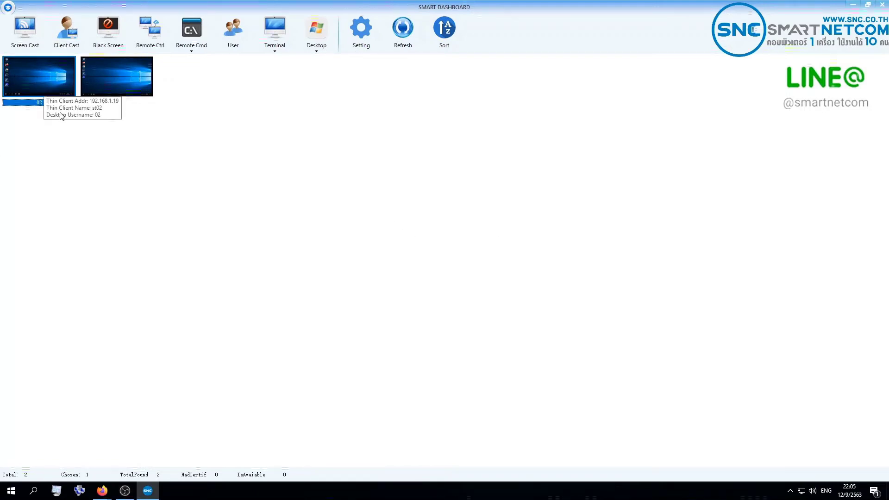
pyautogui.click(29, 40)
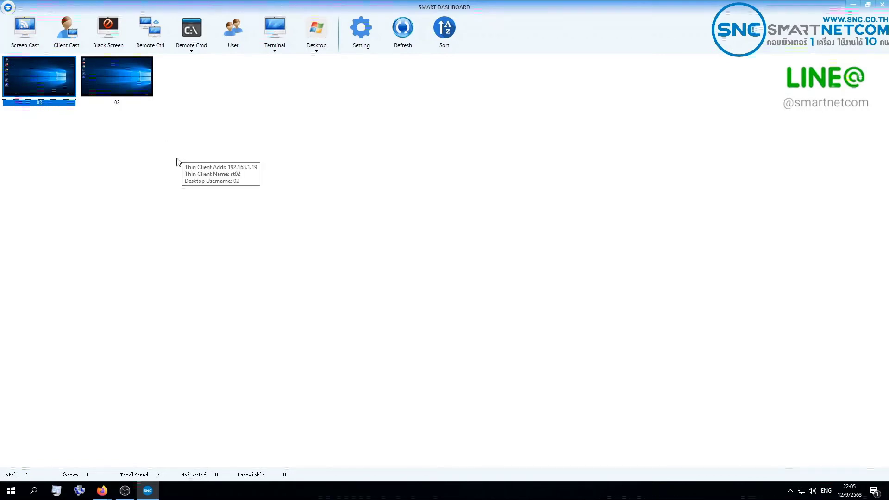
pyautogui.click(26, 48)
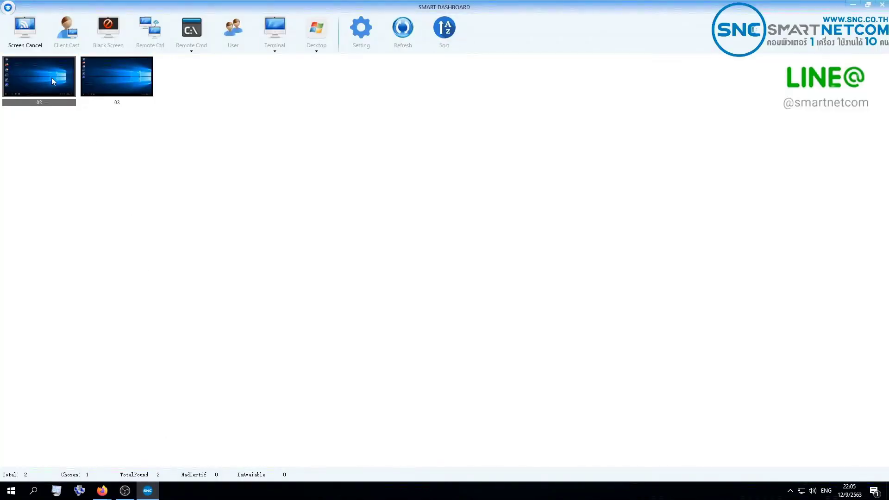
# Cancel the screen broadcast via Screen Cancel and select client 03.
pyautogui.rightClick(52, 78)
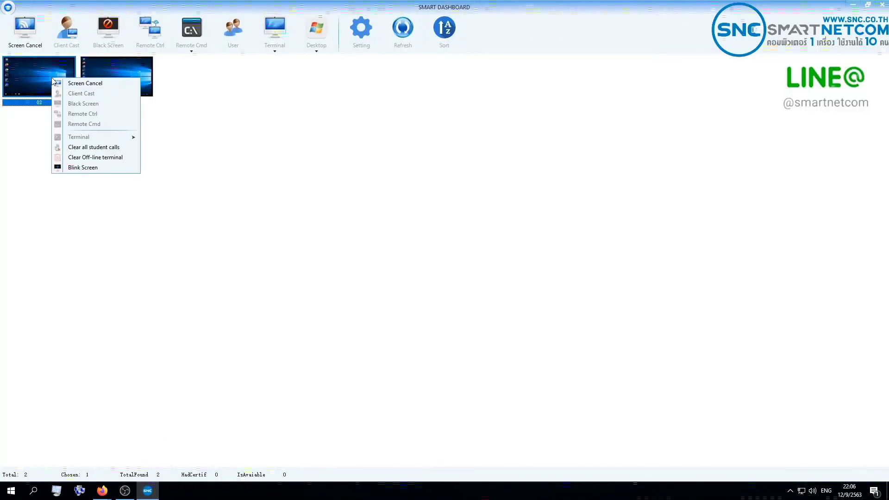
pyautogui.click(131, 84)
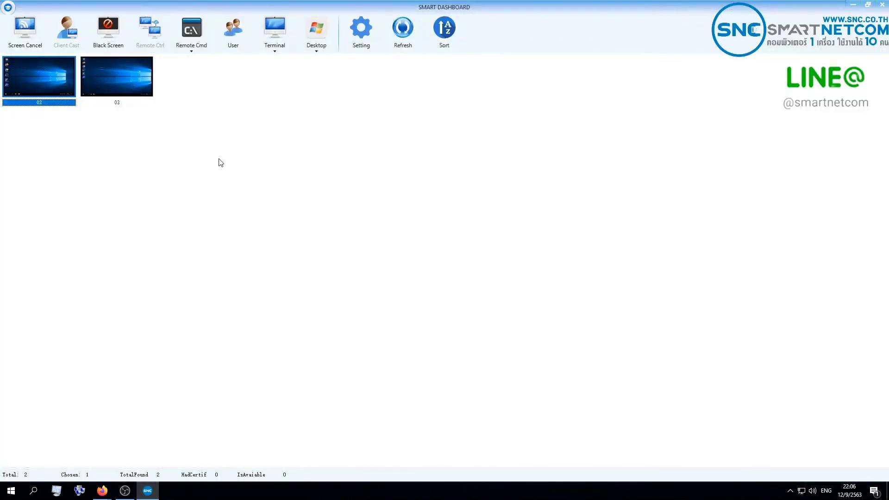
pyautogui.click(95, 80)
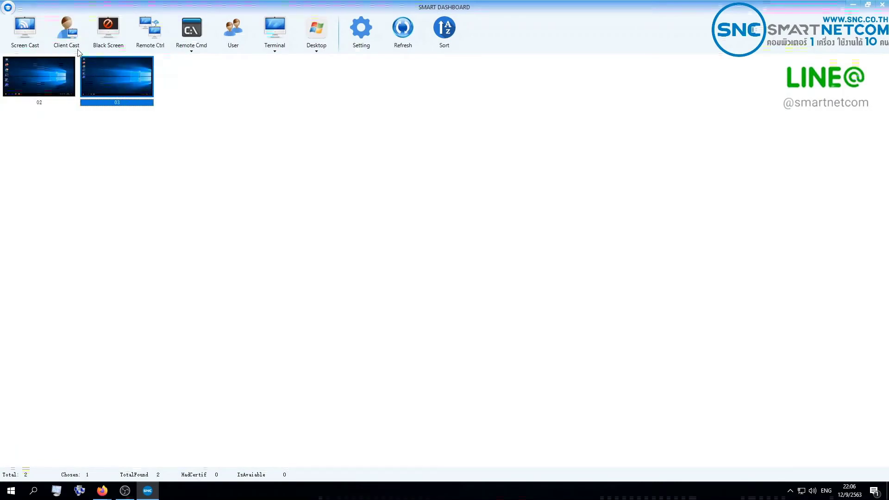
# Run a Student Demo with student 02 via Client Cast, cancel it, and reselect client 02.
pyautogui.click(73, 42)
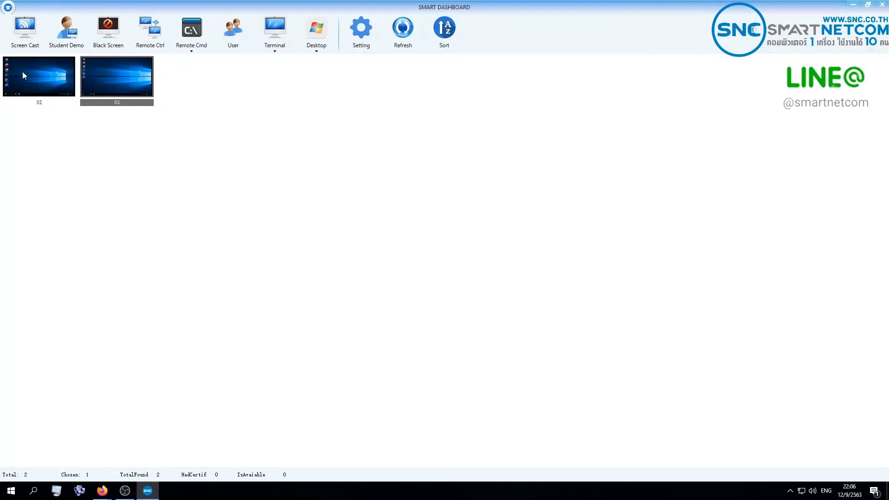
pyautogui.click(74, 50)
pyautogui.click(294, 180)
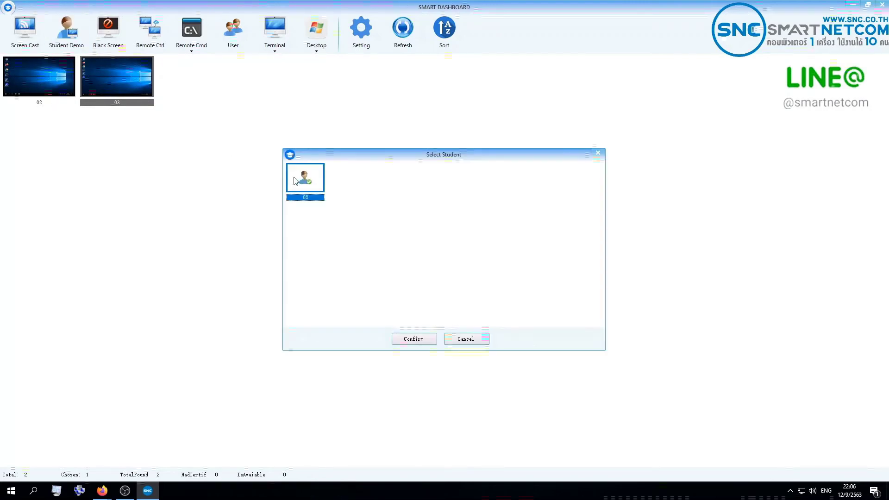
pyautogui.click(413, 338)
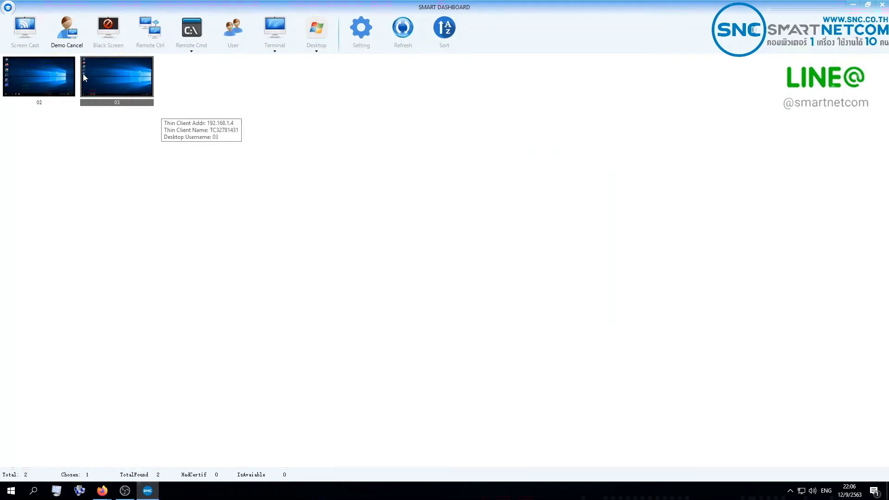
pyautogui.click(72, 41)
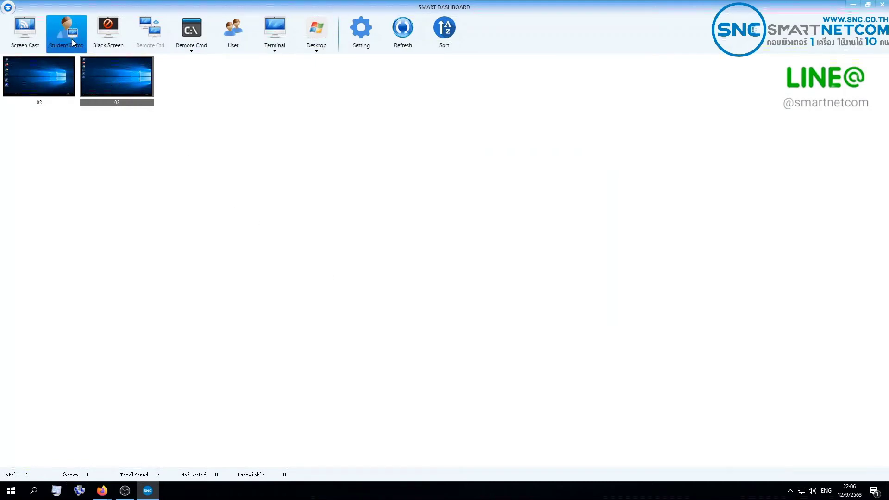
pyautogui.click(51, 82)
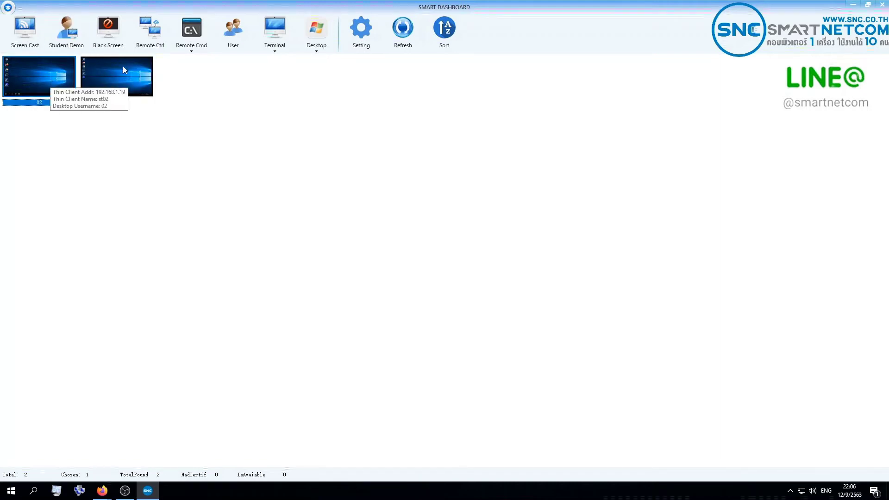
# Apply Black Screen to client 02 and reselect its thumbnail to verify the KEEP QUIET message.
pyautogui.click(112, 41)
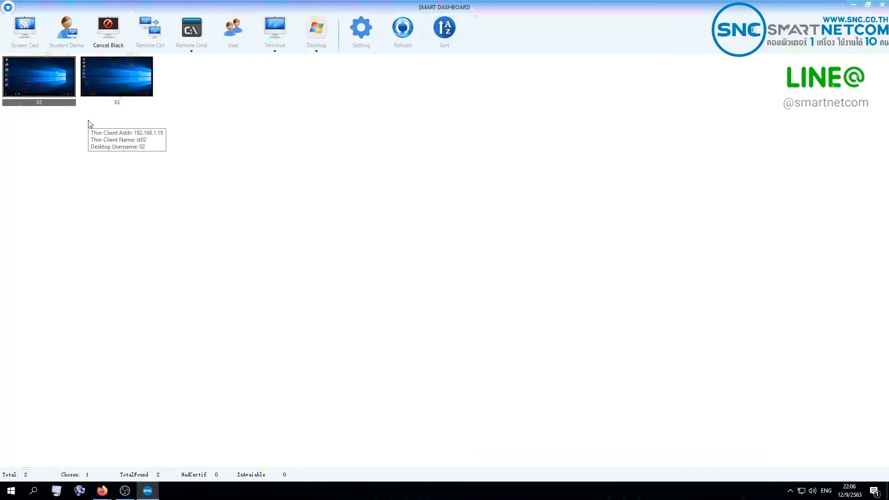
pyautogui.click(188, 127)
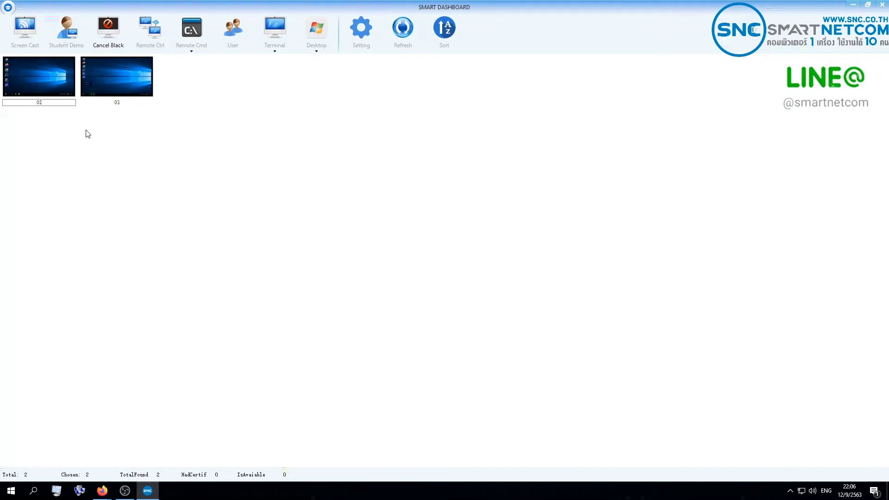
pyautogui.click(57, 79)
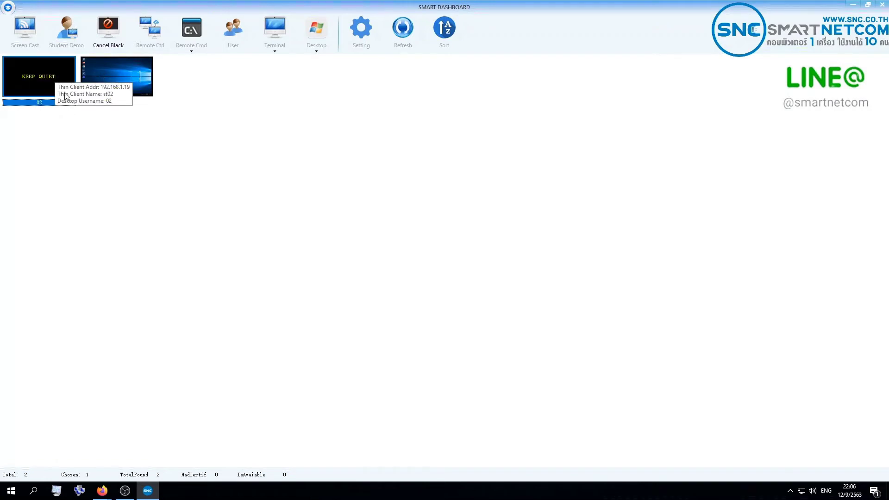
pyautogui.click(275, 148)
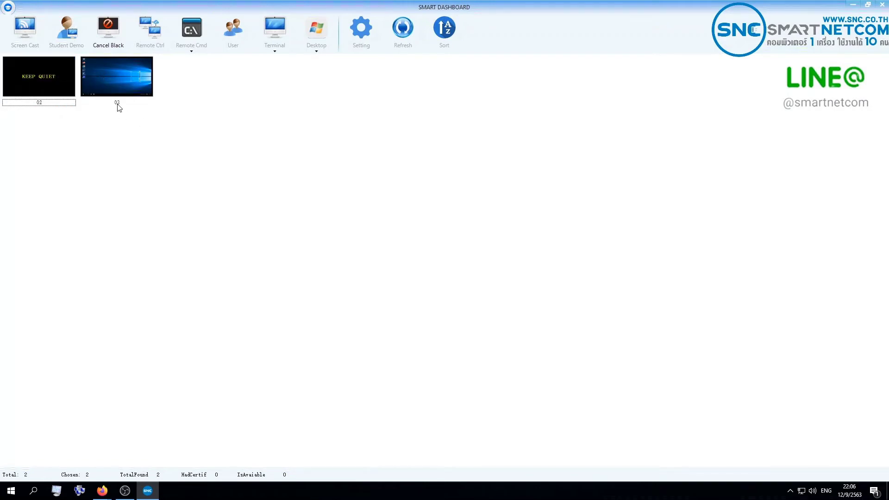
pyautogui.click(64, 78)
# Cancel client 02's black screen, then remote-control client 03 and open Google Chrome there.
pyautogui.click(117, 39)
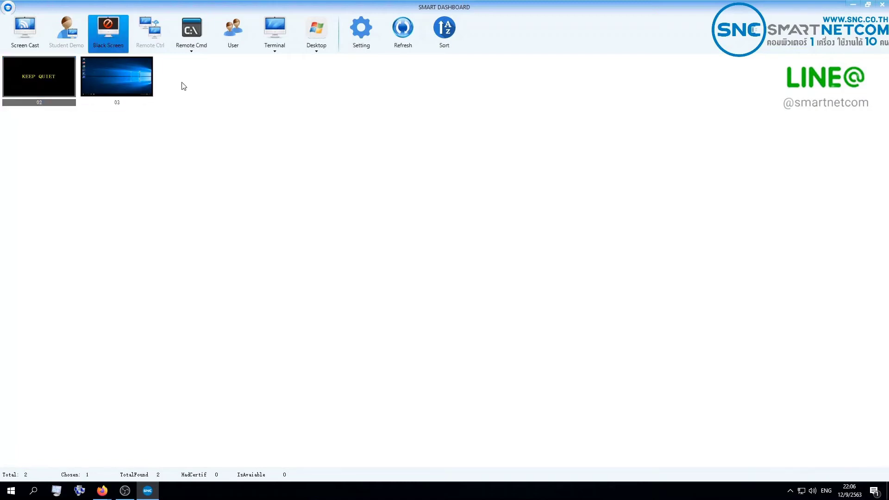
pyautogui.click(137, 88)
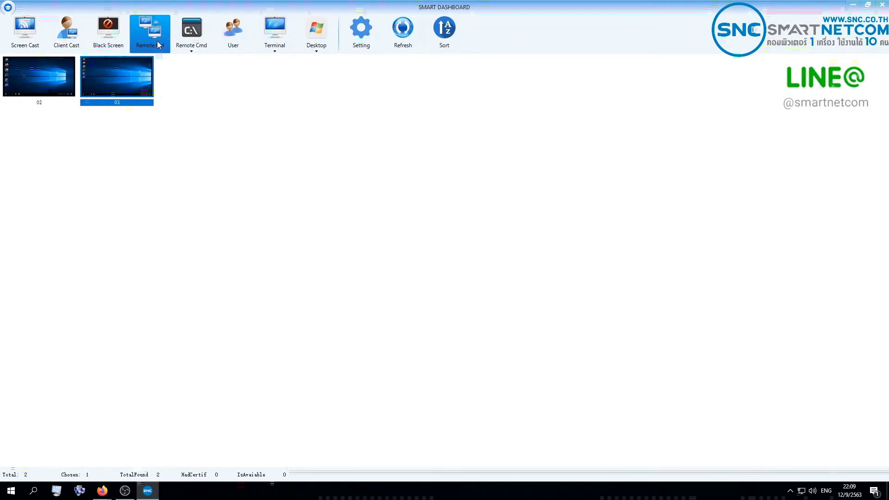
pyautogui.click(157, 40)
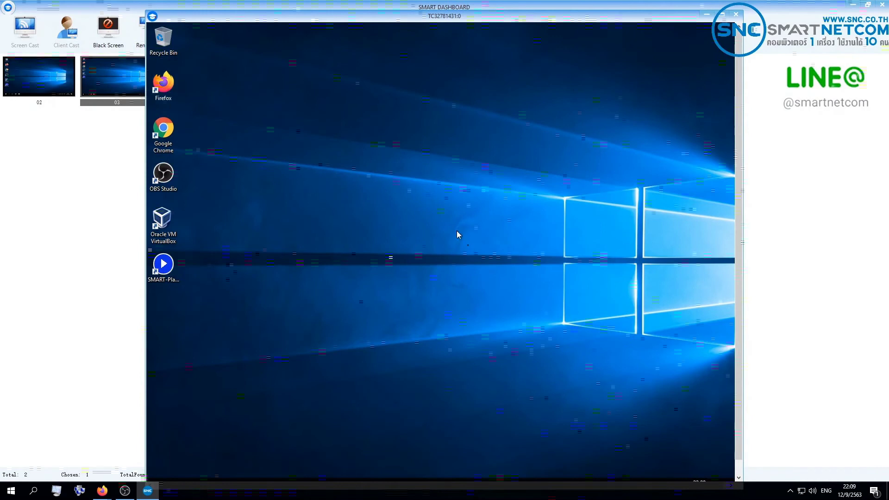
pyautogui.doubleClick(163, 129)
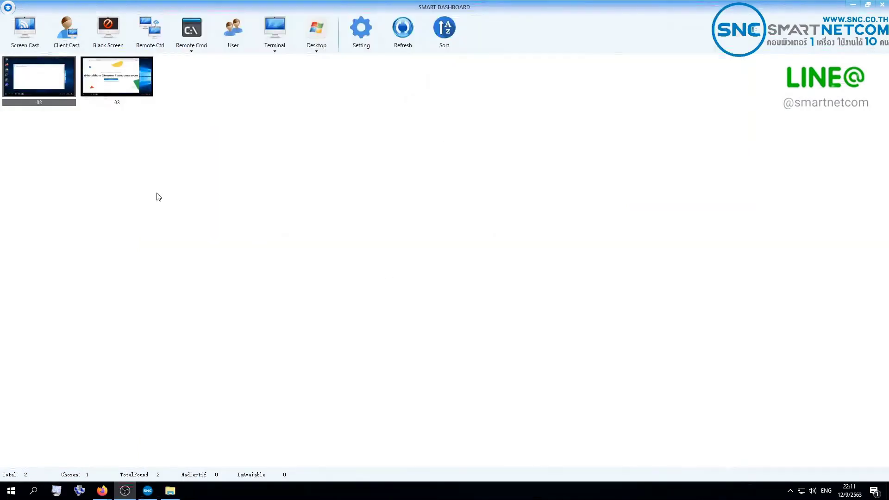
# Use Remote Cmd to run Mspaint on client 02 and Wordpad on client 03, then select both.
pyautogui.click(199, 45)
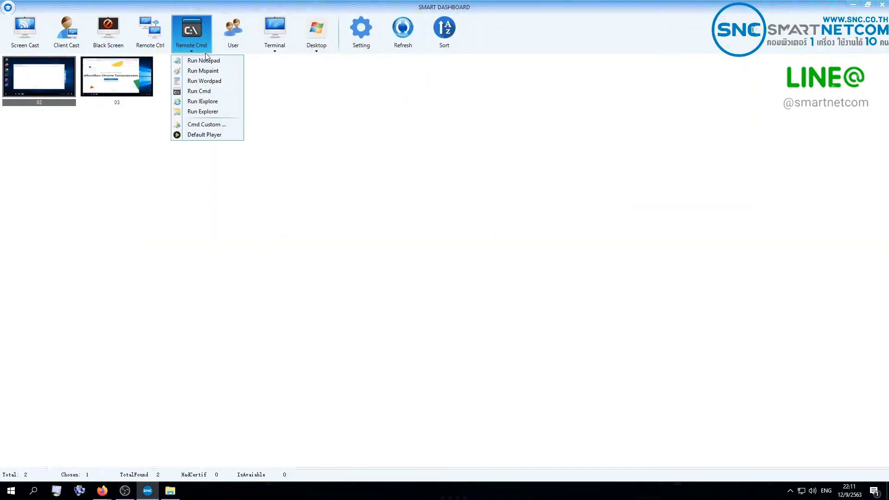
pyautogui.click(218, 74)
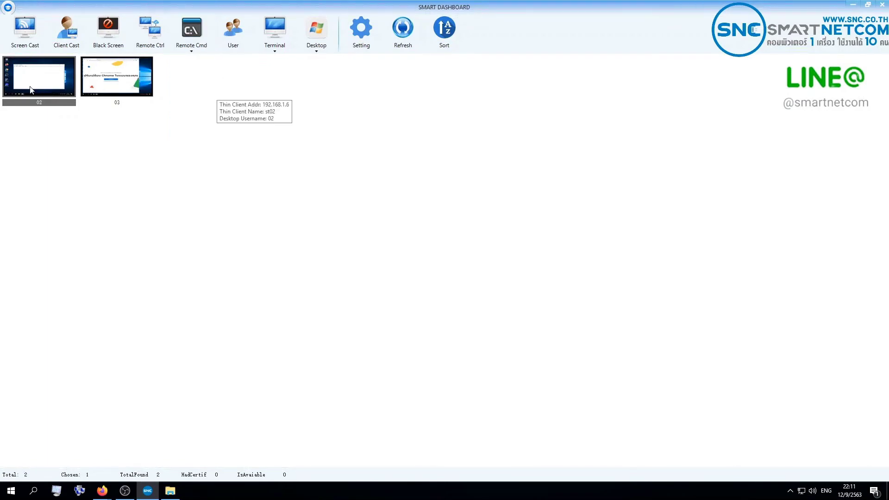
pyautogui.click(132, 72)
pyautogui.click(188, 46)
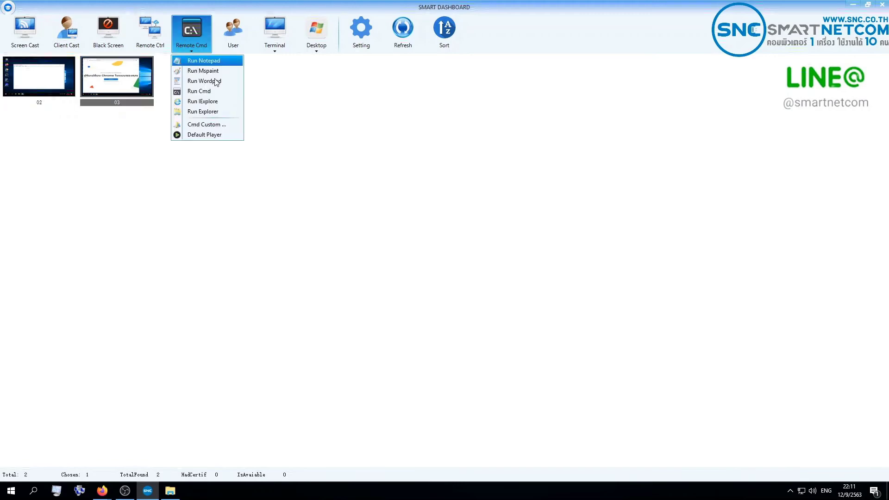
pyautogui.click(215, 81)
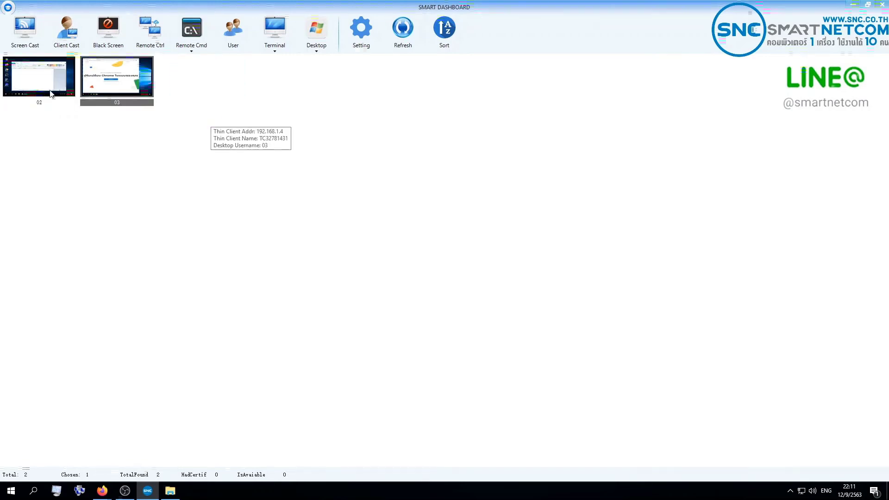
pyautogui.click(64, 81)
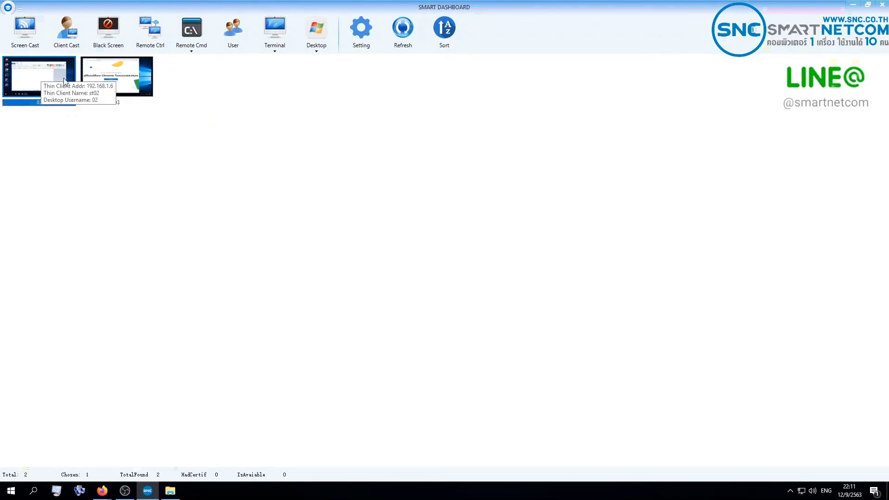
pyautogui.click(117, 79)
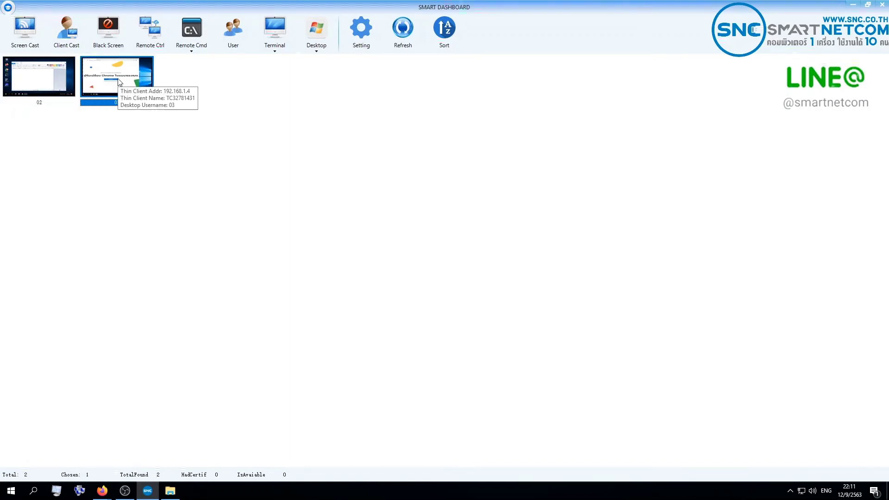
pyautogui.keyDown('ctrl'); pyautogui.click(52, 87); pyautogui.keyUp('ctrl')
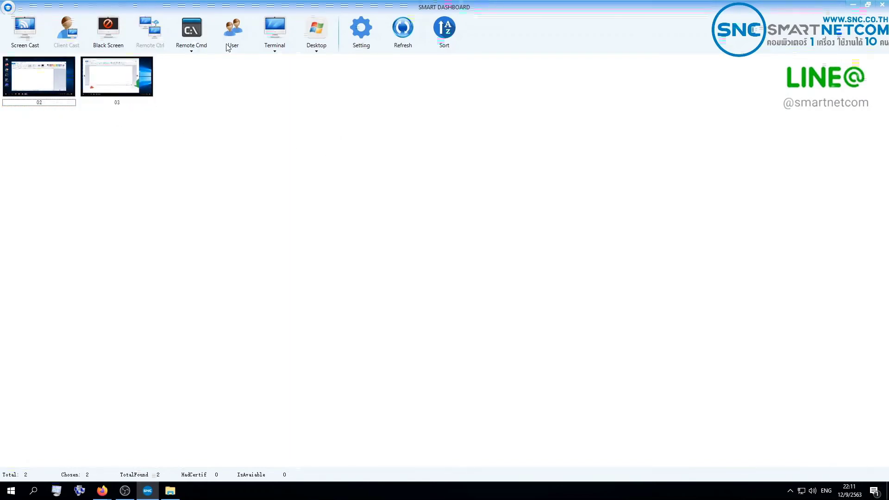
# In User Management, start a New User as a single user and enter the login name.
pyautogui.click(238, 40)
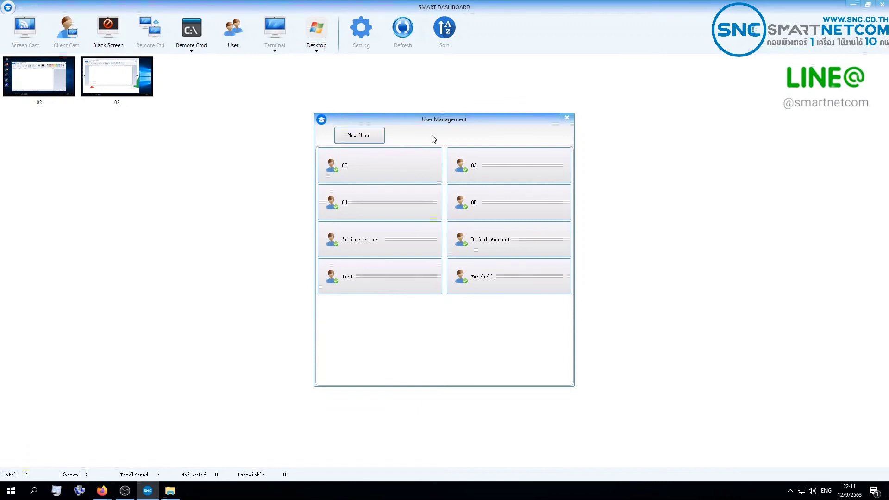
pyautogui.click(356, 137)
pyautogui.click(403, 180)
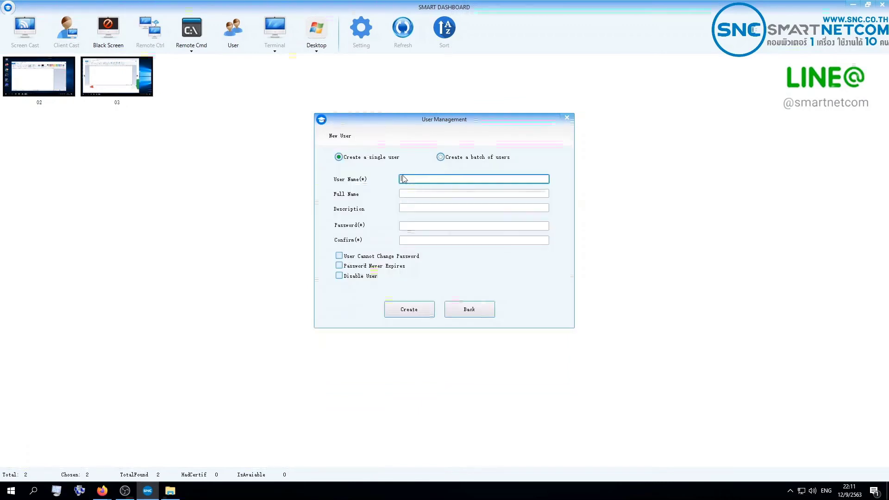
pyautogui.click(460, 158)
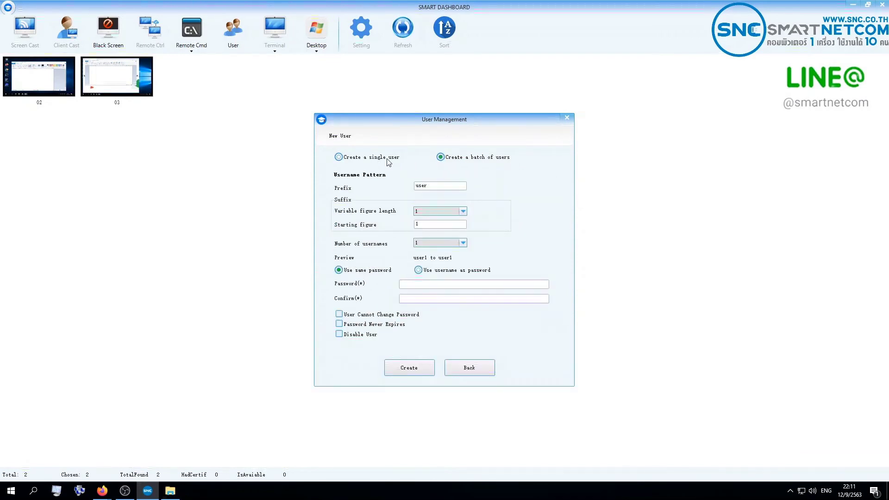
pyautogui.click(370, 159)
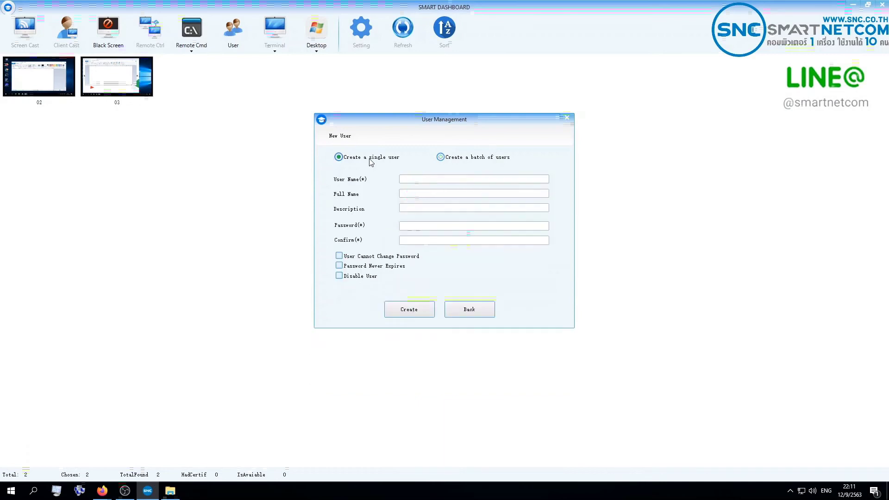
pyautogui.click(440, 179)
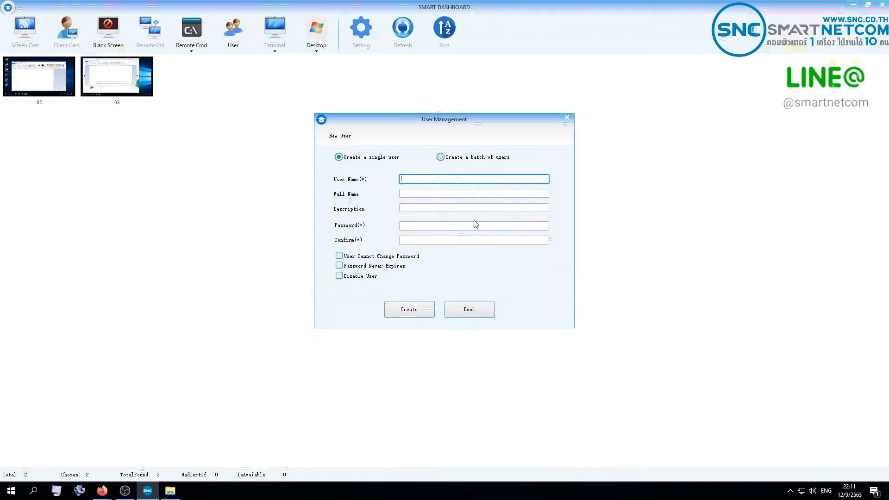
pyautogui.write('10')
pyautogui.press('Tab')
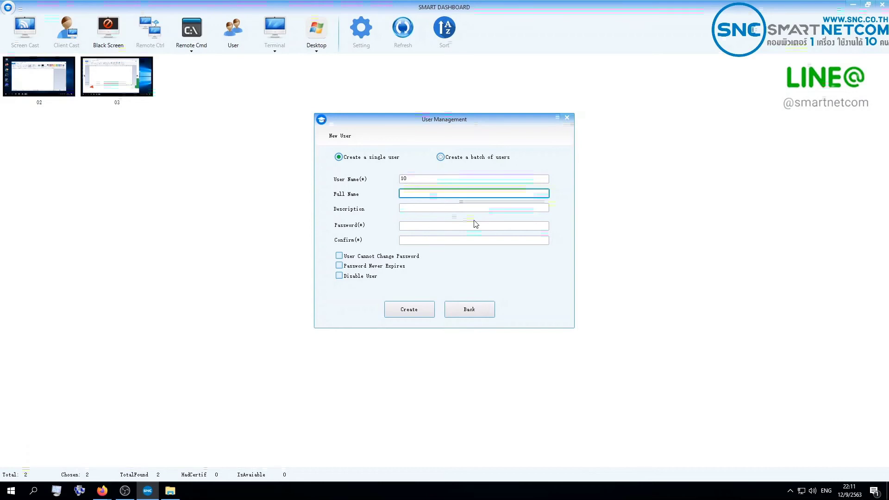
pyautogui.press('Tab')
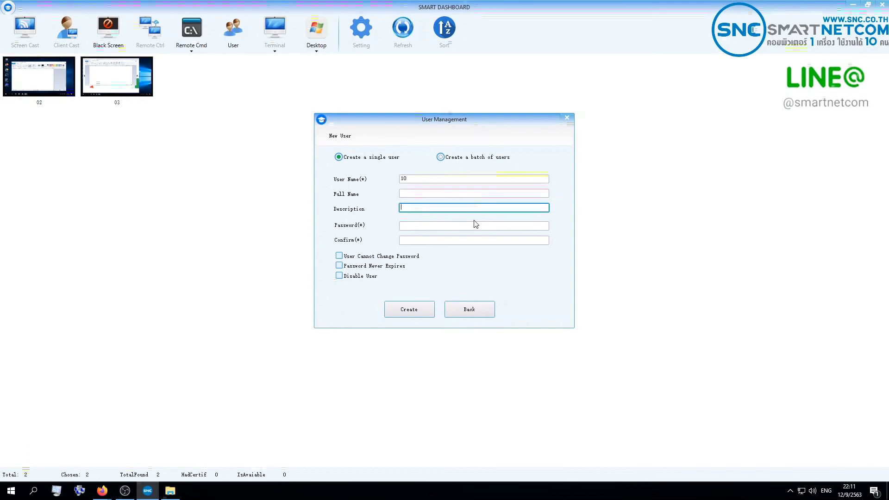
pyautogui.press('Tab')
# Enter and confirm the password, tick Password Never Expires, create the user, and close User Management.
pyautogui.click(471, 225)
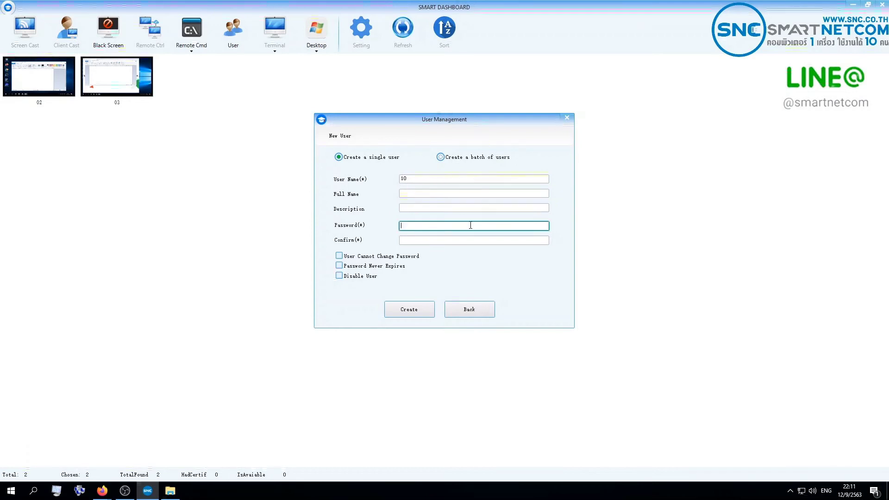
pyautogui.write('10')
pyautogui.press('Tab')
pyautogui.write('1')
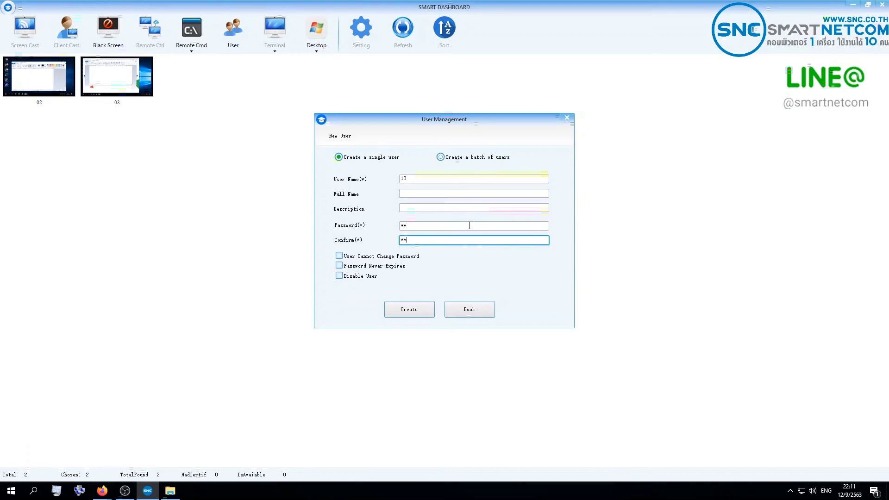
pyautogui.write('0')
pyautogui.click(388, 267)
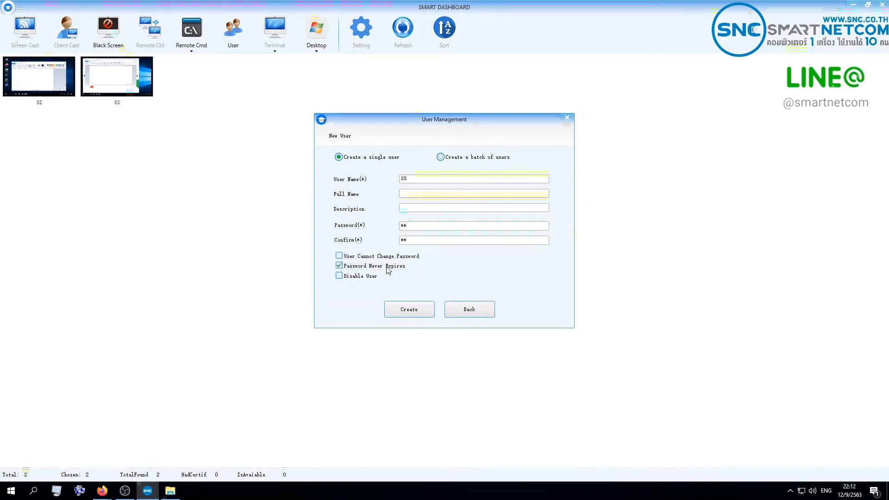
pyautogui.click(413, 310)
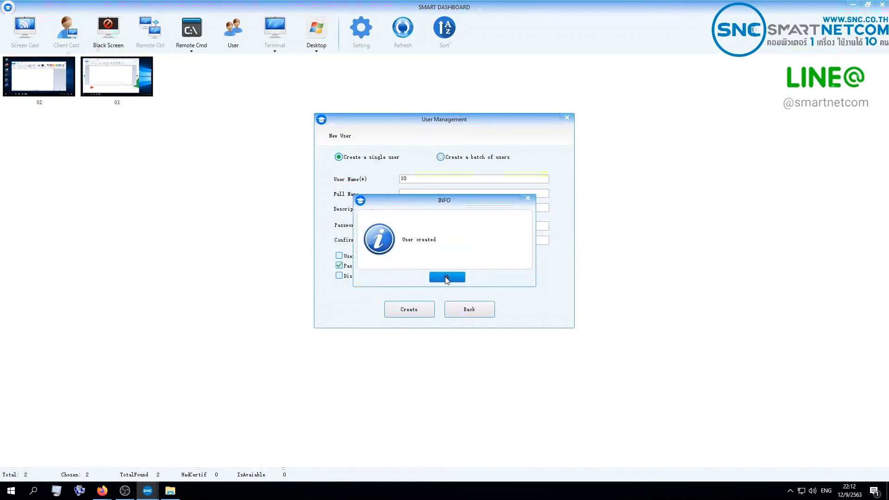
pyautogui.click(446, 277)
pyautogui.click(469, 309)
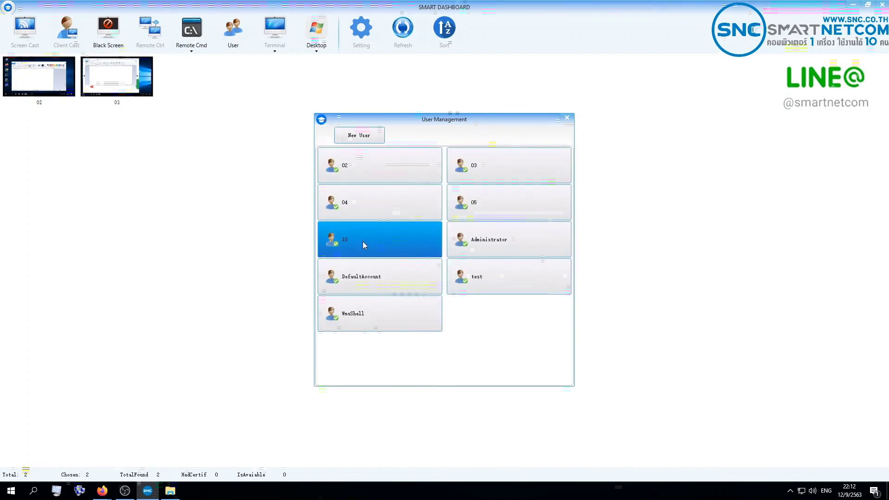
pyautogui.click(565, 118)
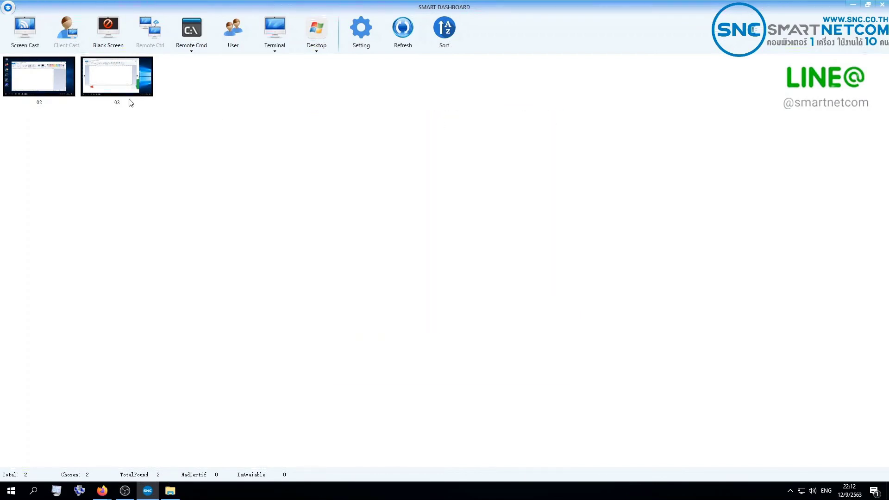
pyautogui.click(127, 100)
pyautogui.click(272, 43)
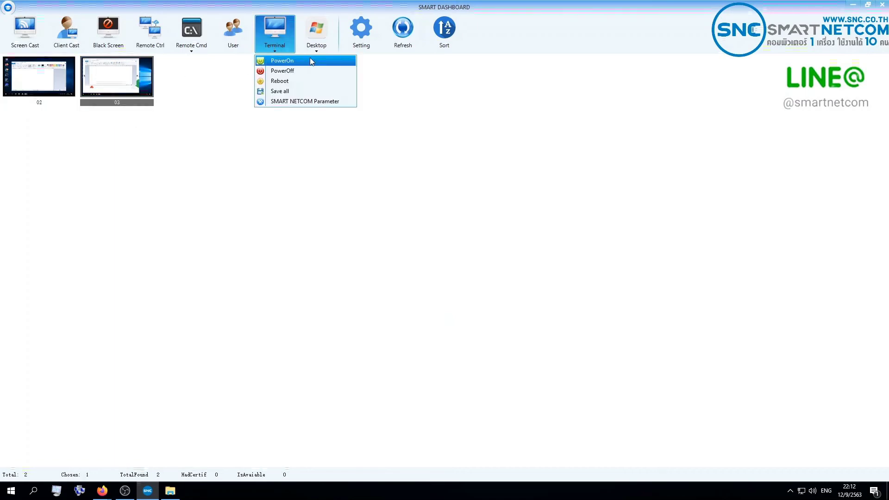
pyautogui.click(309, 101)
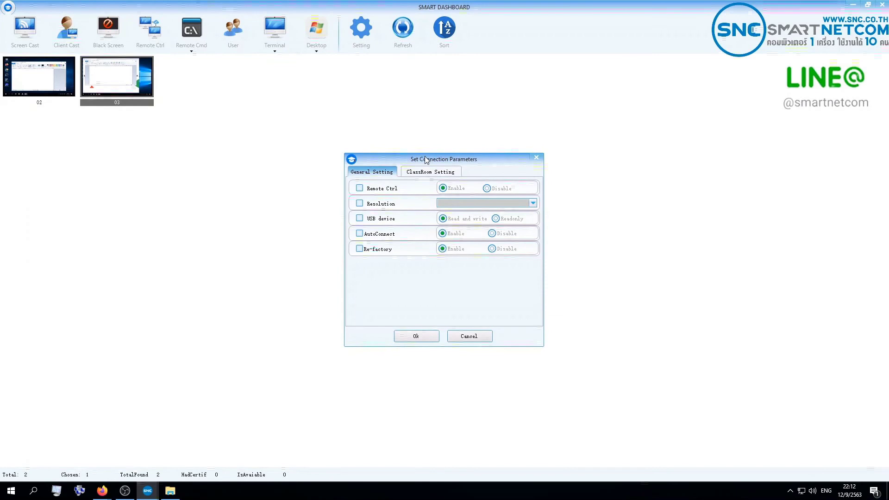
pyautogui.moveTo(424, 157); pyautogui.dragTo(368, 113)
pyautogui.click(480, 112)
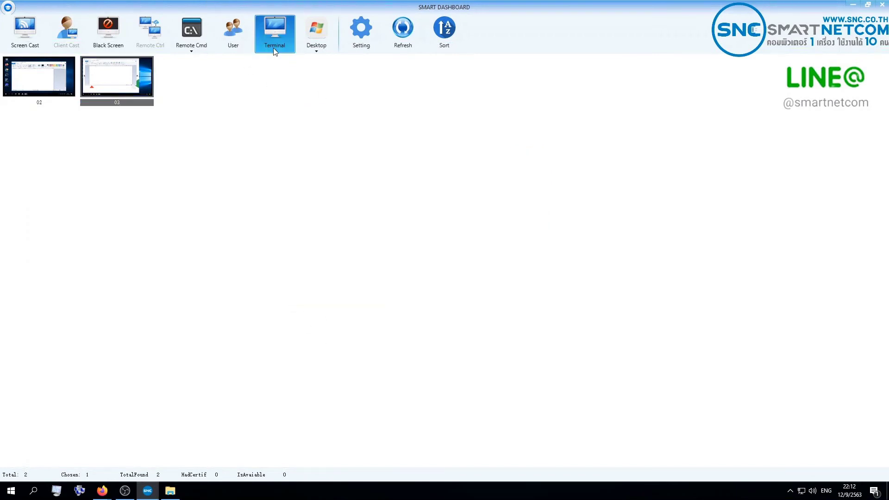
pyautogui.click(275, 33)
pyautogui.click(296, 99)
pyautogui.click(372, 187)
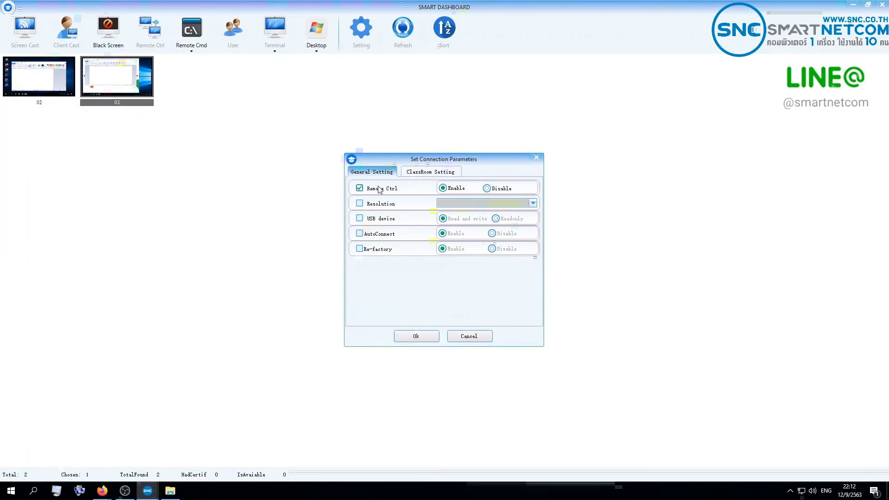
pyautogui.click(533, 159)
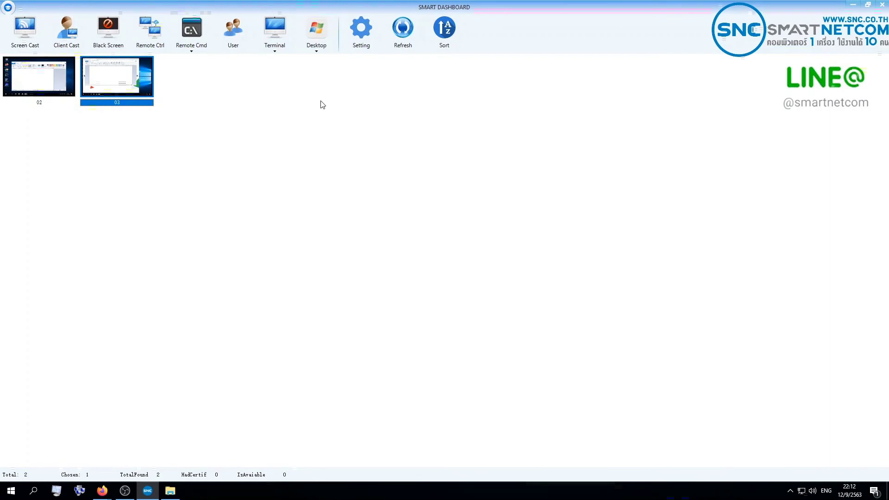
pyautogui.click(310, 43)
pyautogui.click(218, 87)
pyautogui.click(316, 35)
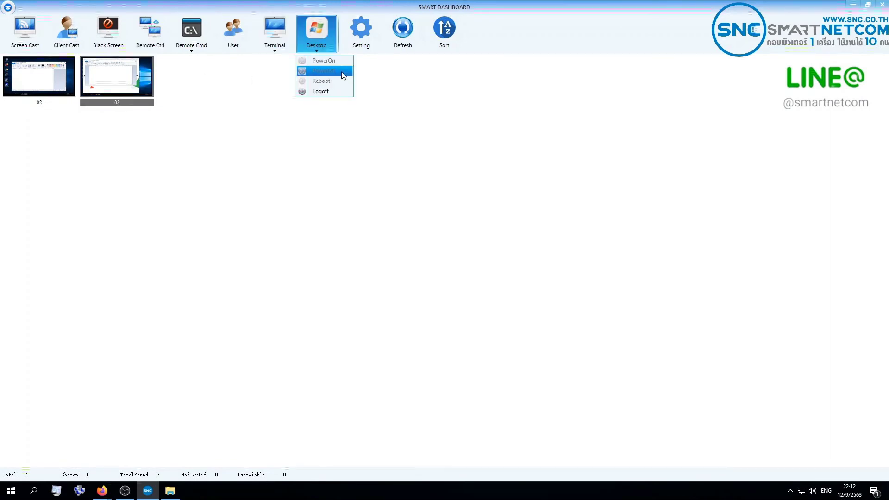
pyautogui.click(312, 130)
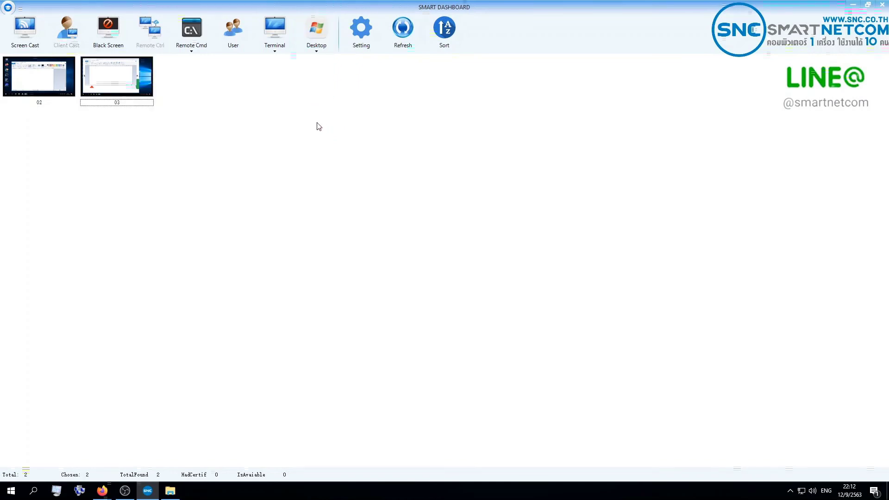
pyautogui.click(353, 41)
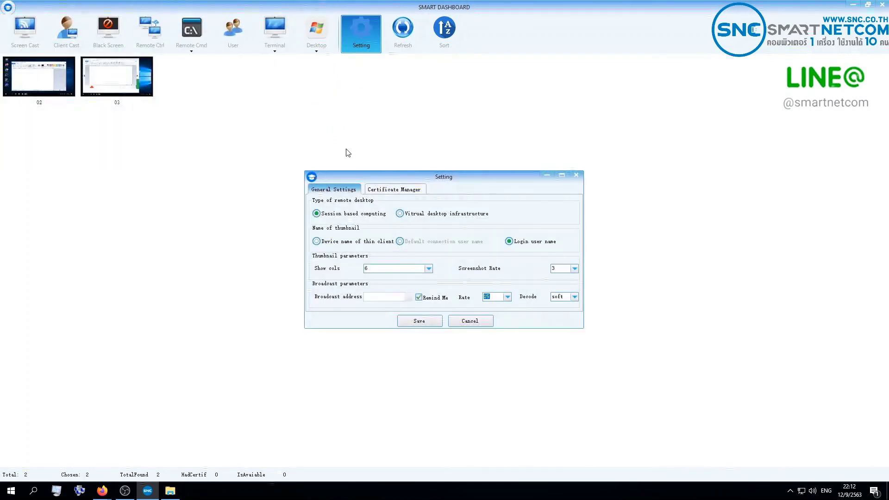
pyautogui.moveTo(392, 173); pyautogui.dragTo(382, 157)
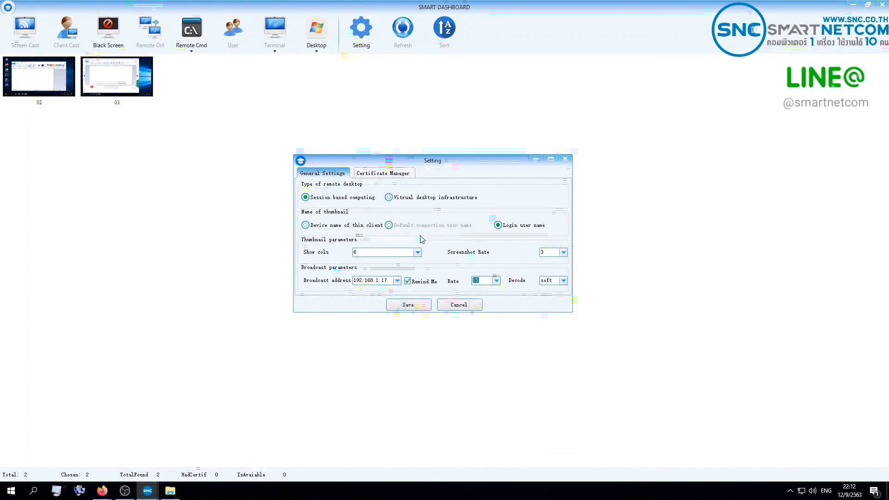
pyautogui.click(382, 173)
pyautogui.click(322, 173)
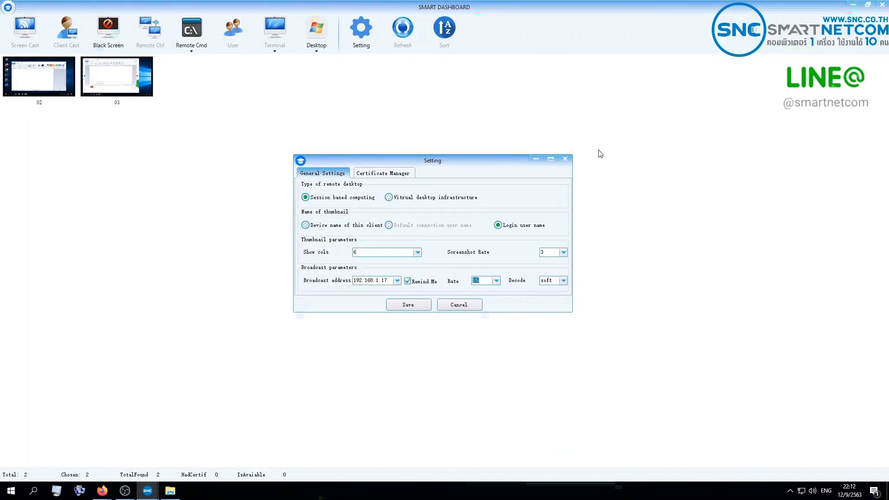
pyautogui.click(565, 160)
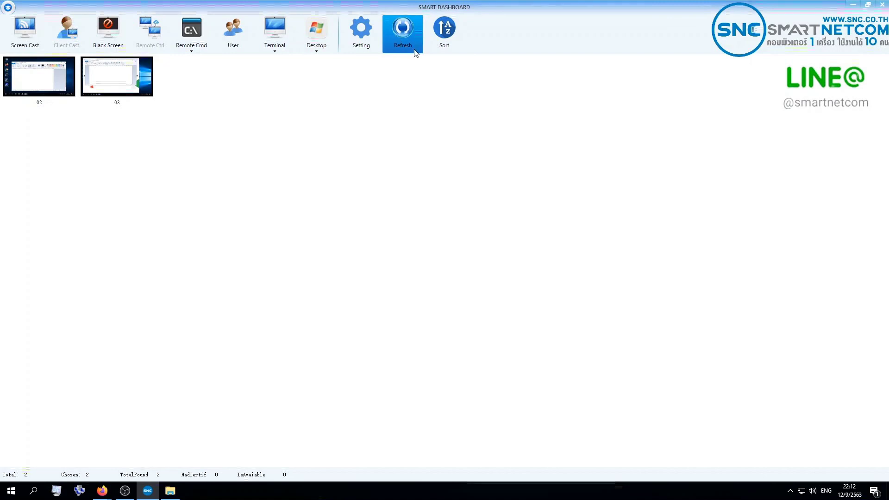
pyautogui.click(405, 34)
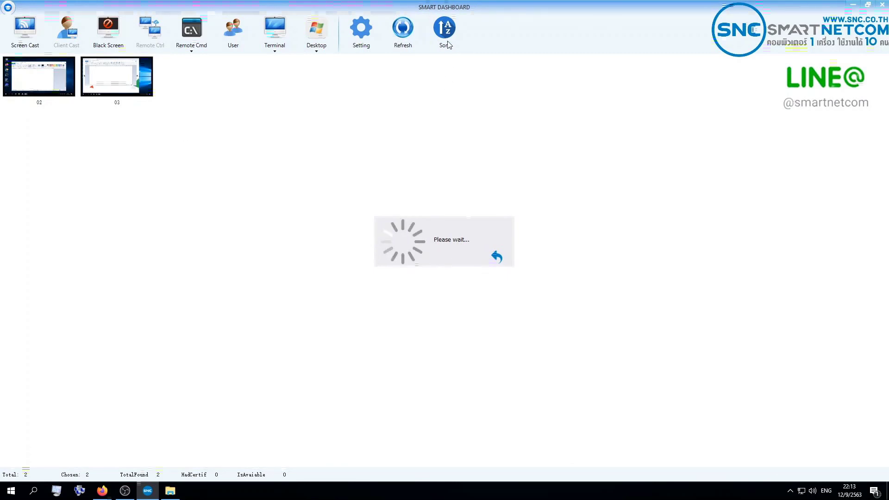
pyautogui.click(498, 255)
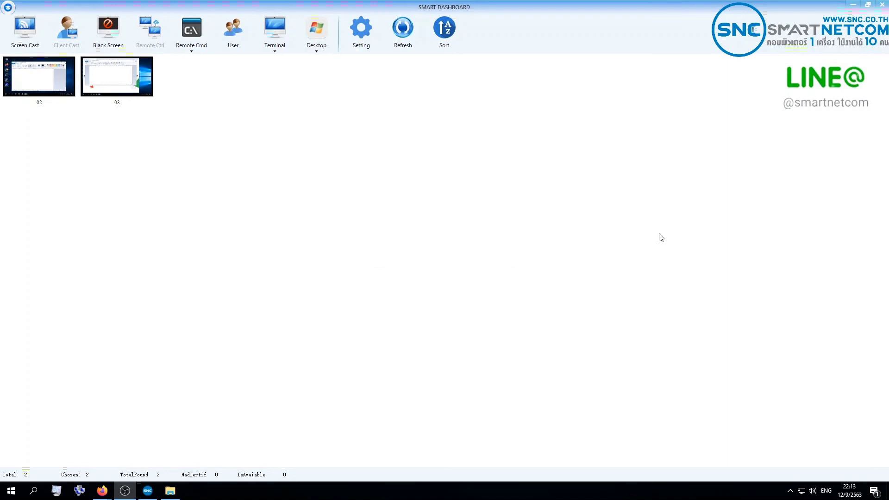
pyautogui.click(447, 48)
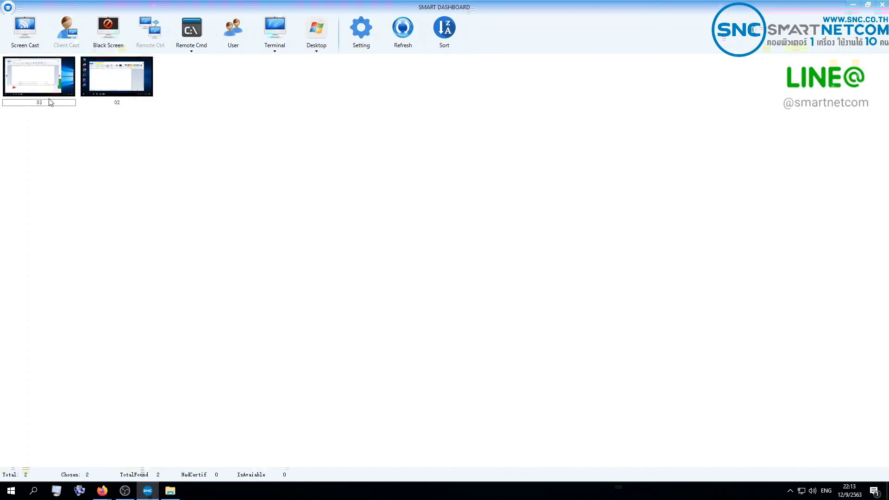
pyautogui.click(449, 40)
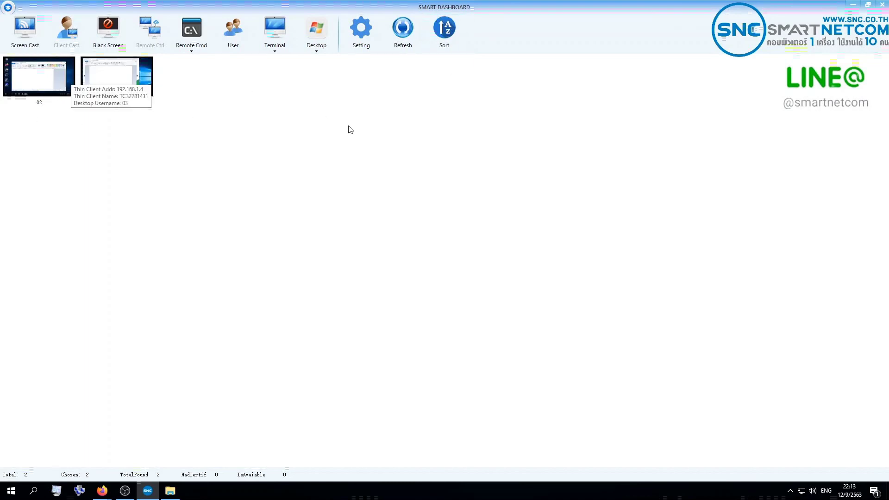